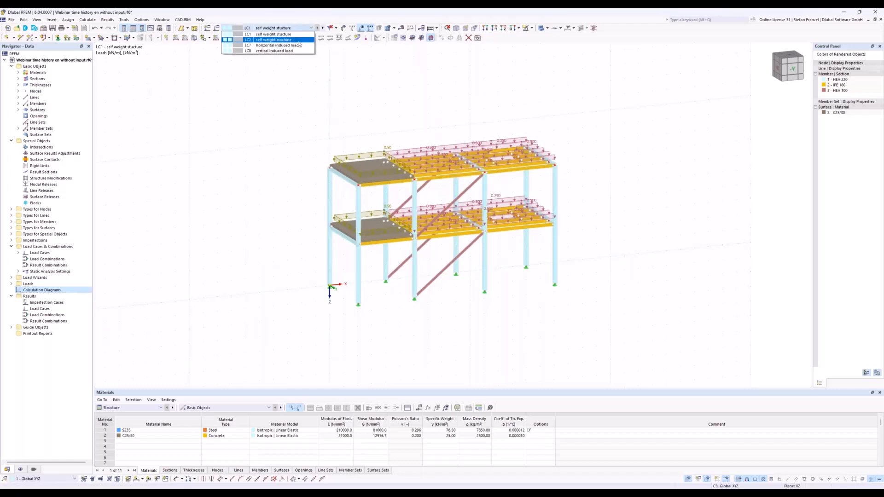
# Display in turn the loads of the machine self-weight, vertical induced load and horizontal induced load cases on the frame.
pyautogui.click(299, 40)
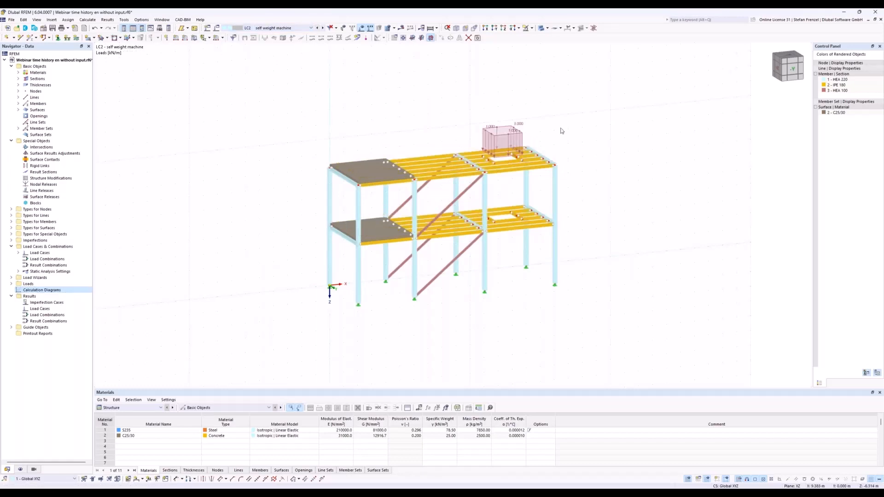
pyautogui.click(310, 28)
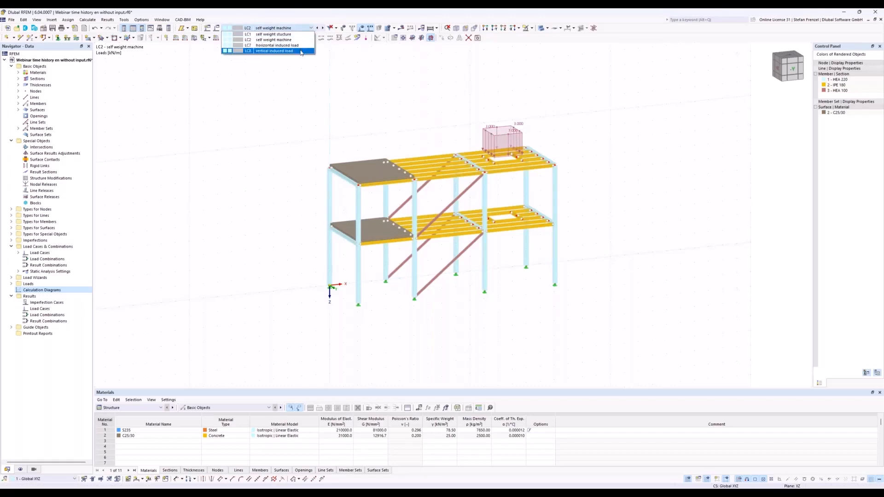
pyautogui.click(301, 51)
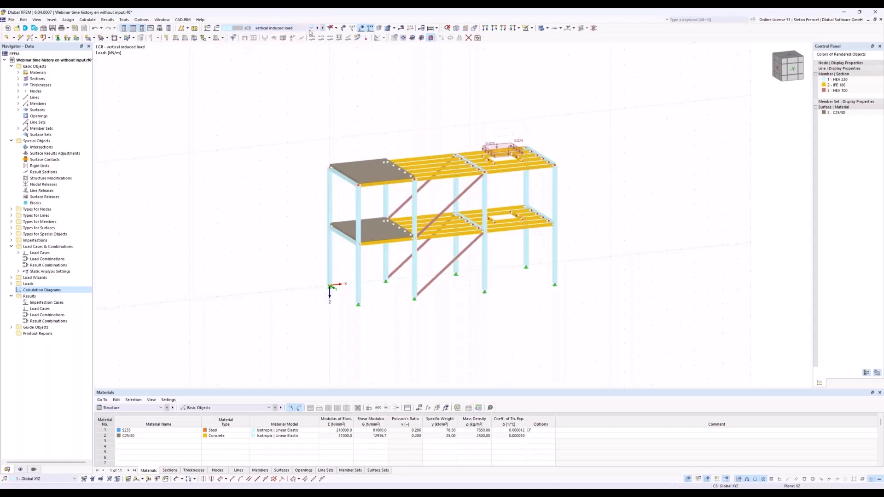
pyautogui.click(311, 28)
pyautogui.click(306, 45)
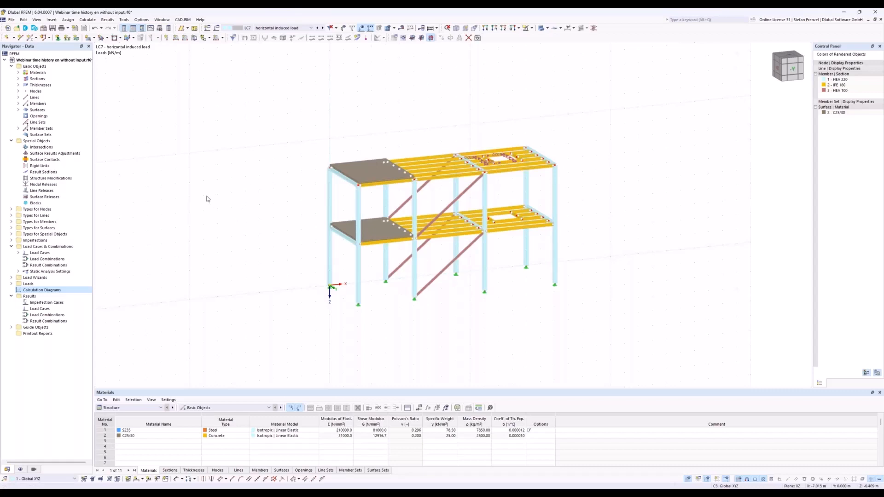
# Activate the Modal Analysis and Time History Analysis add-ons in the model's base data.
pyautogui.rightClick(50, 60)
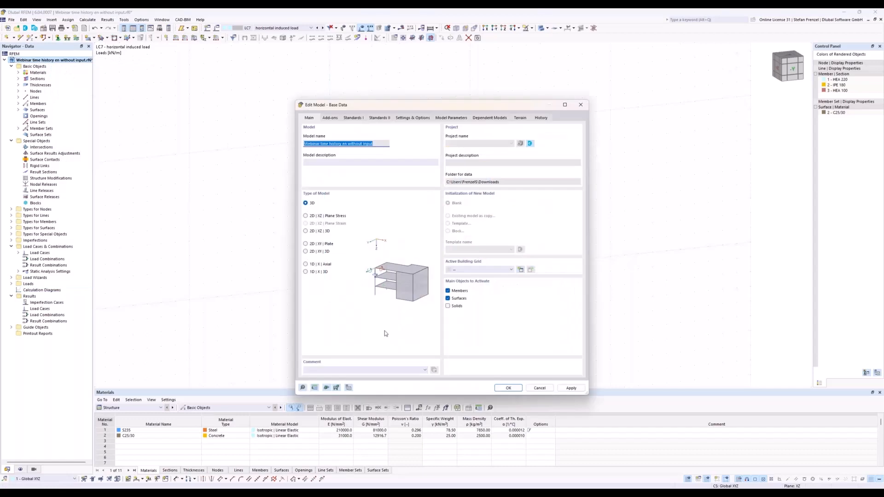
pyautogui.click(331, 118)
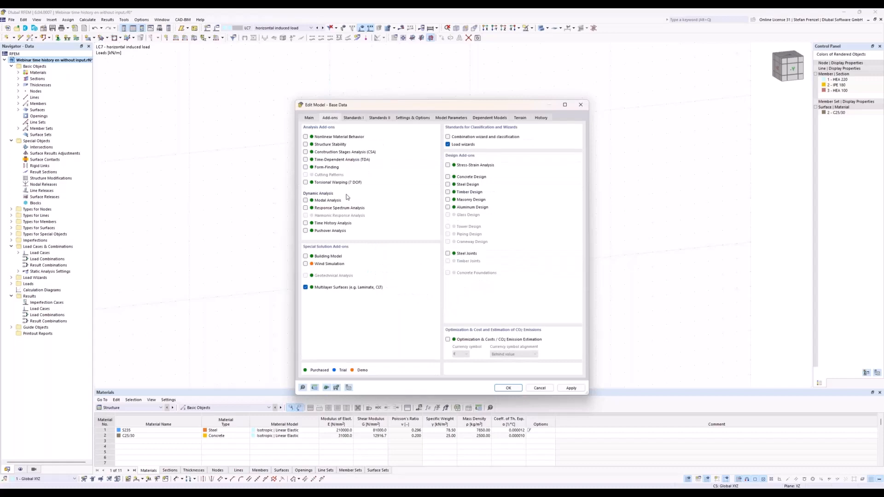
pyautogui.click(305, 201)
pyautogui.click(305, 223)
pyautogui.click(518, 389)
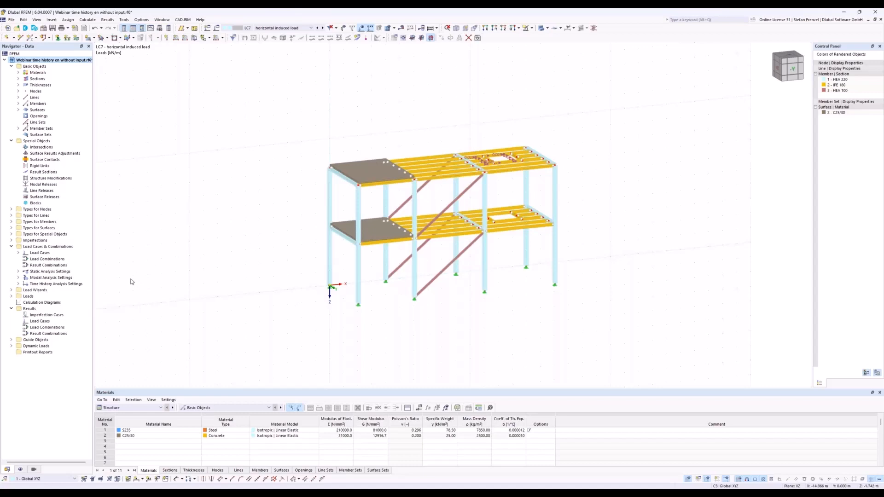
# Create load combination CO1 from load cases LC1 and LC2, each with factor 1.00.
pyautogui.click(18, 253)
pyautogui.rightClick(40, 253)
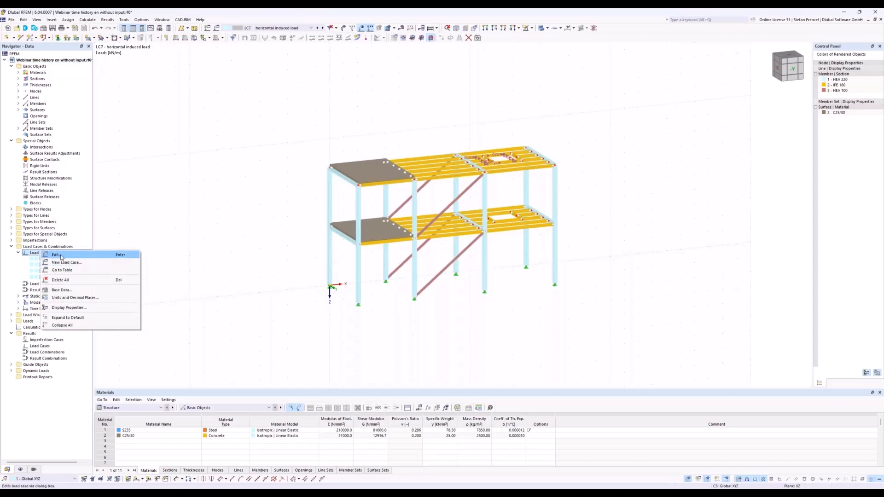
pyautogui.click(55, 255)
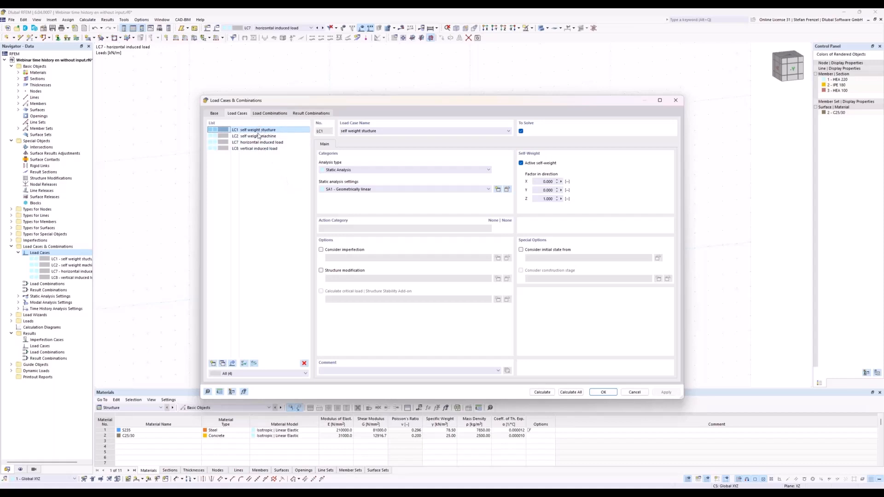
pyautogui.click(270, 113)
pyautogui.click(212, 363)
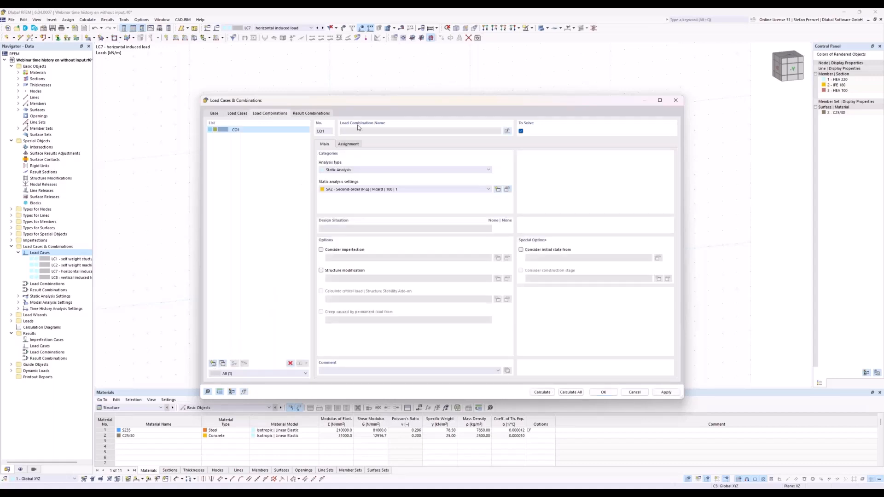
pyautogui.click(349, 144)
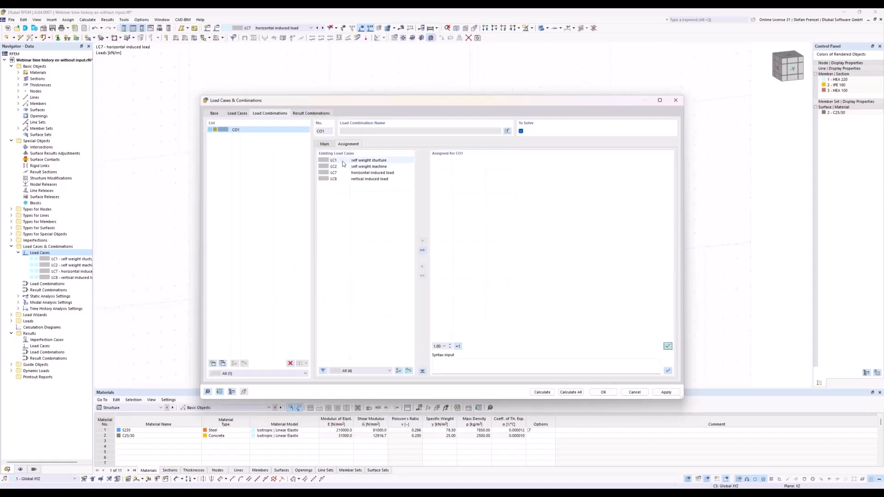
pyautogui.click(343, 161)
pyautogui.doubleClick(343, 161)
pyautogui.doubleClick(342, 167)
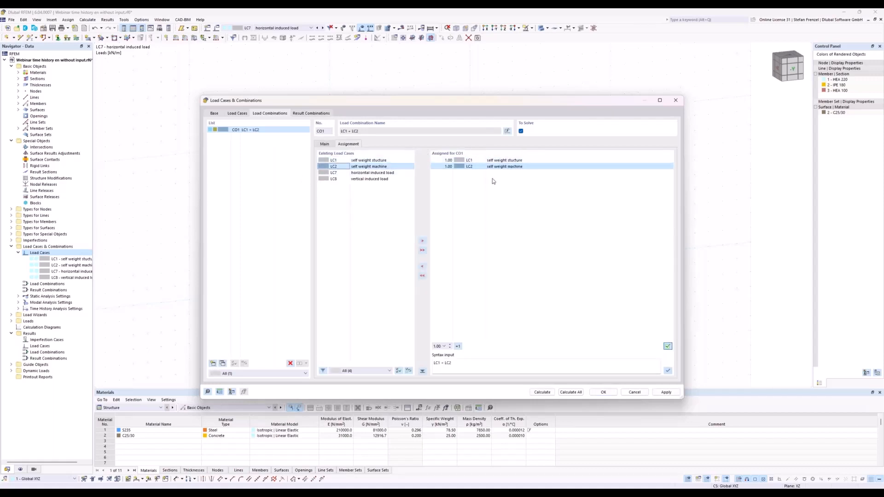
pyautogui.moveTo(470, 105); pyautogui.dragTo(498, 257)
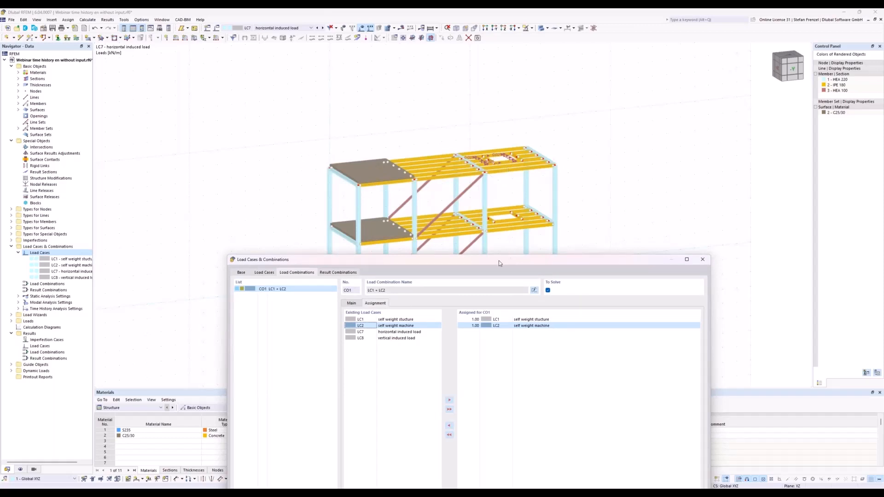
pyautogui.moveTo(499, 261); pyautogui.dragTo(470, 64)
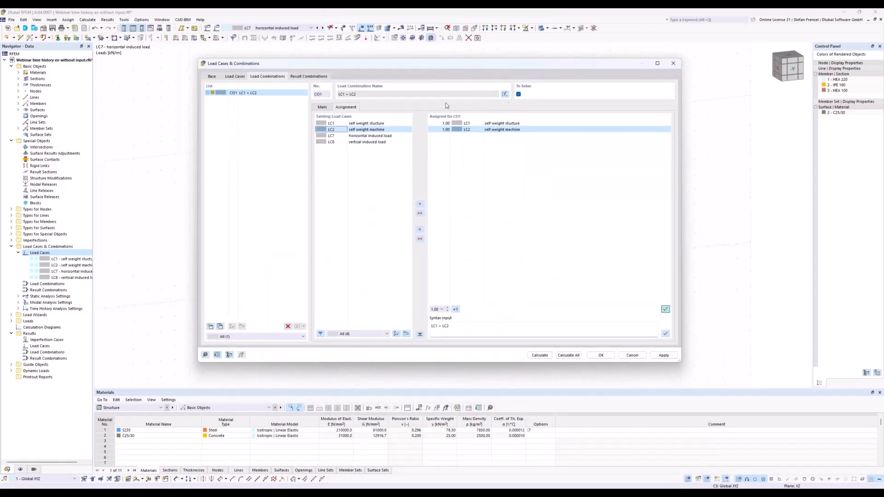
pyautogui.click(321, 109)
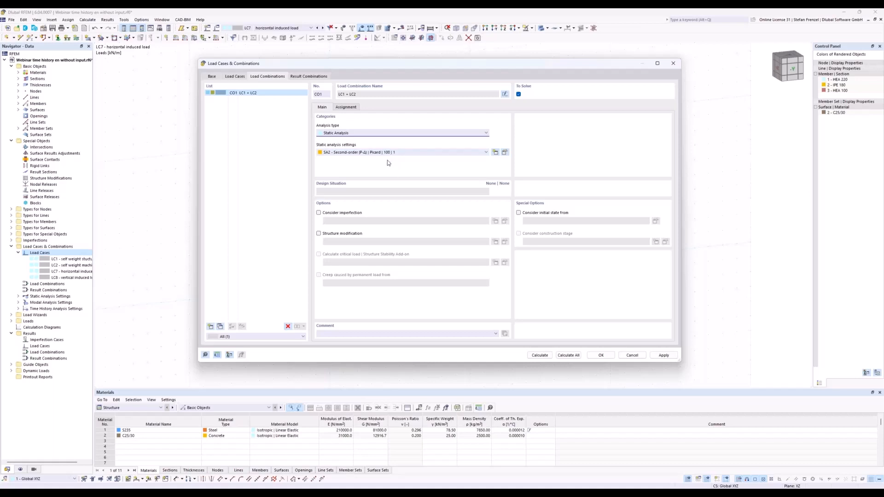
# Create load case LC9 with analysis type Modal Analysis, importing masses from the load combination CO1.
pyautogui.click(235, 77)
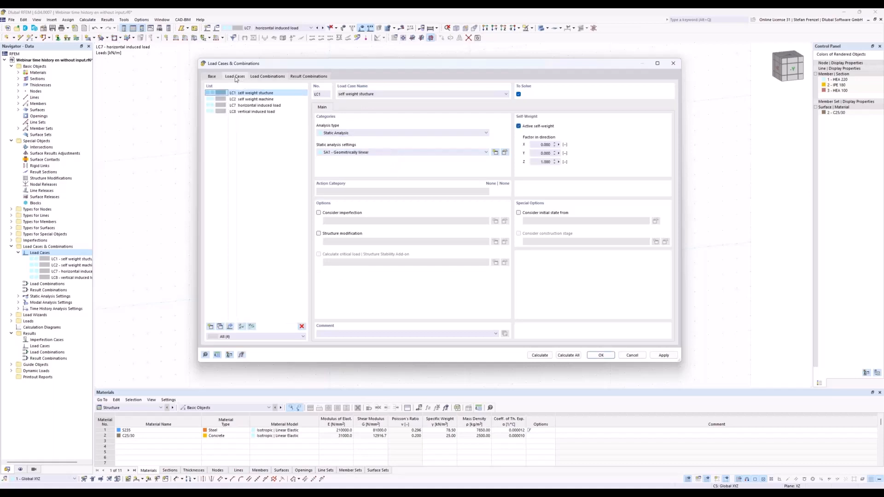
pyautogui.click(213, 328)
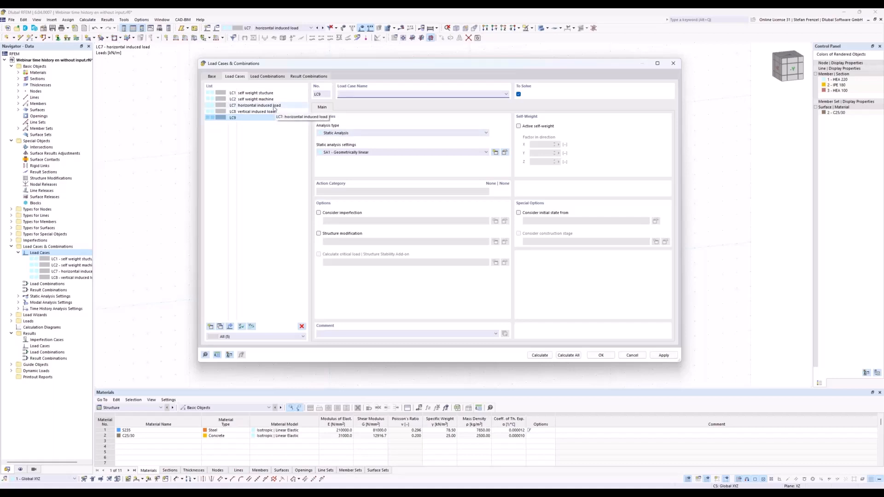
pyautogui.click(357, 134)
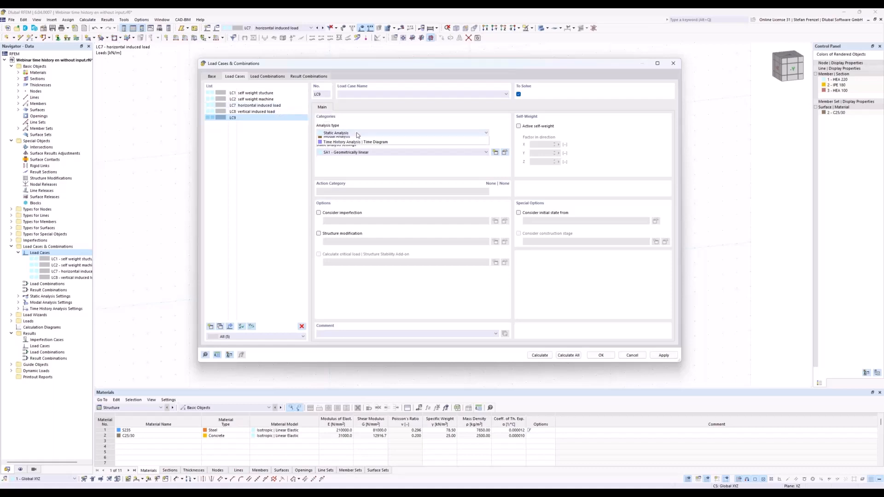
pyautogui.click(367, 145)
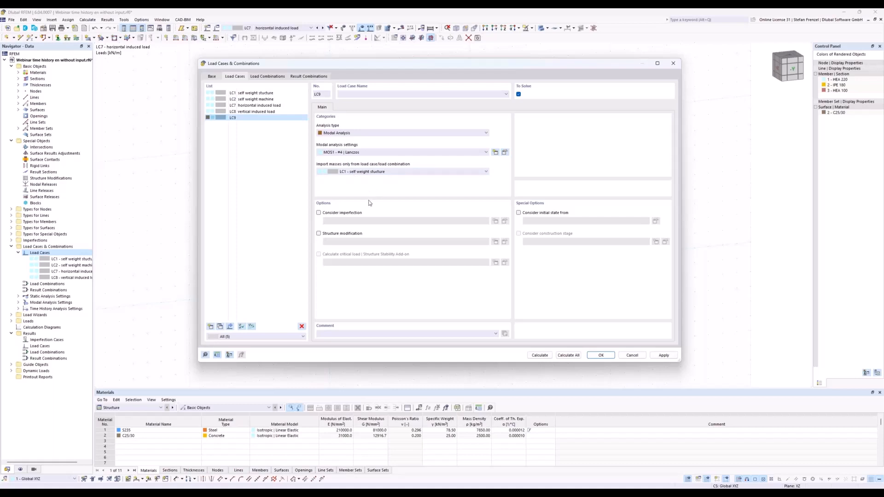
pyautogui.click(395, 171)
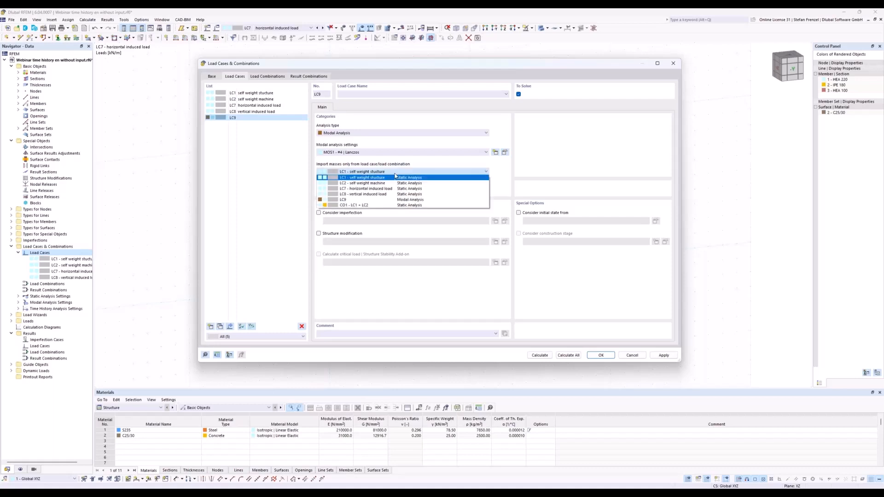
pyautogui.click(381, 206)
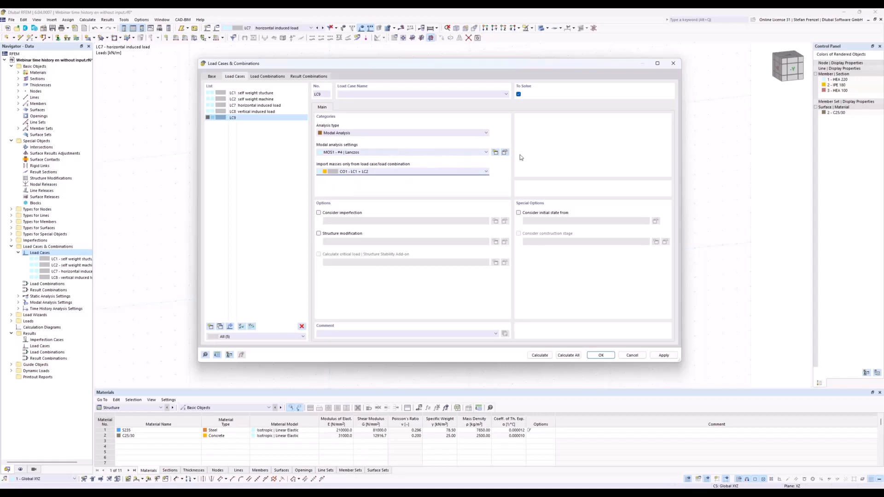
# Set the number of modes to 30 in the LC9 modal analysis settings and calculate the load case.
pyautogui.click(505, 153)
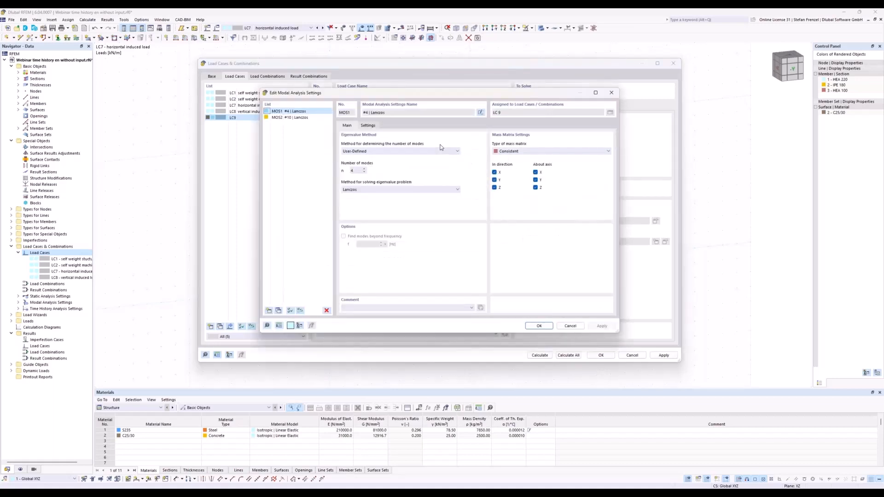
pyautogui.doubleClick(356, 171)
pyautogui.write('30')
pyautogui.click(539, 326)
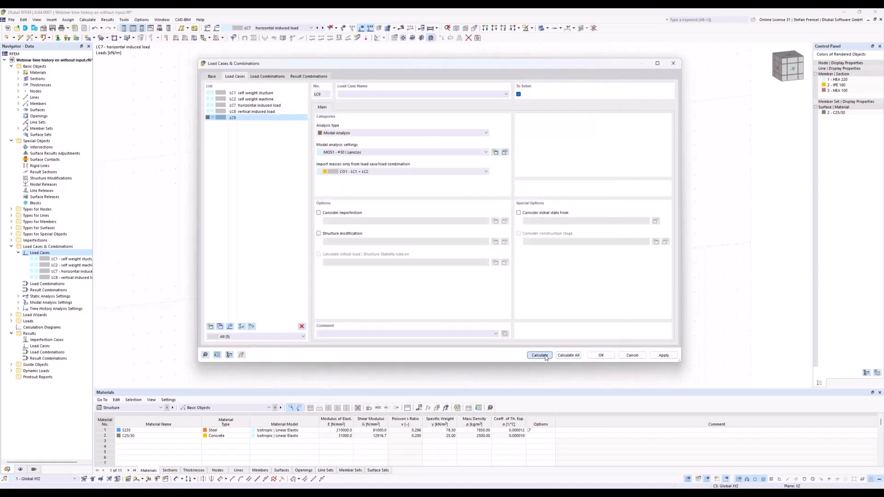
pyautogui.click(541, 356)
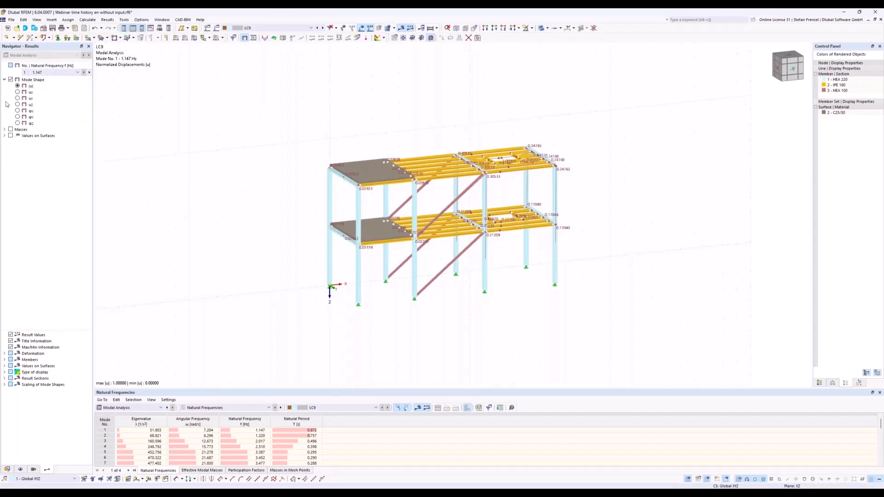
# Display mode shape 30 of the modal analysis and examine the deformed frame from different angles.
pyautogui.click(78, 72)
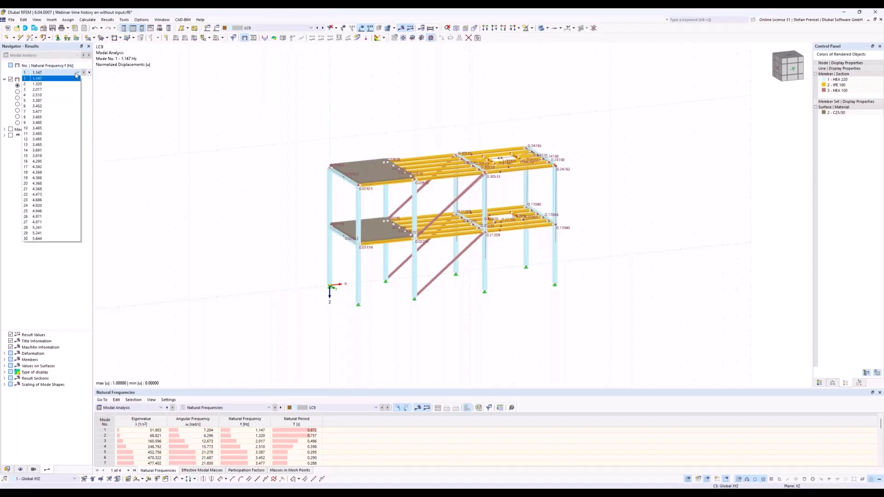
pyautogui.click(67, 239)
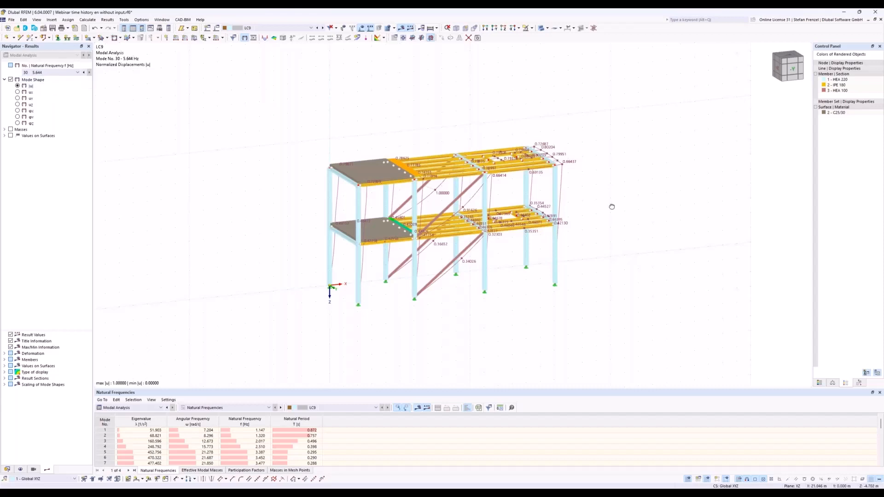
pyautogui.keyDown('ctrl'); pyautogui.moveTo(612, 206); pyautogui.dragTo(537, 205, button='middle'); pyautogui.keyUp('ctrl')
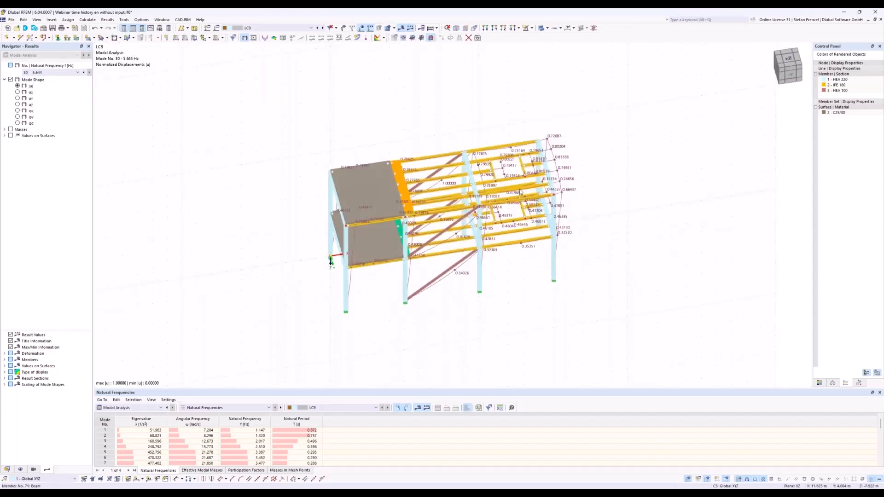
pyautogui.scroll(3, 520, 192)
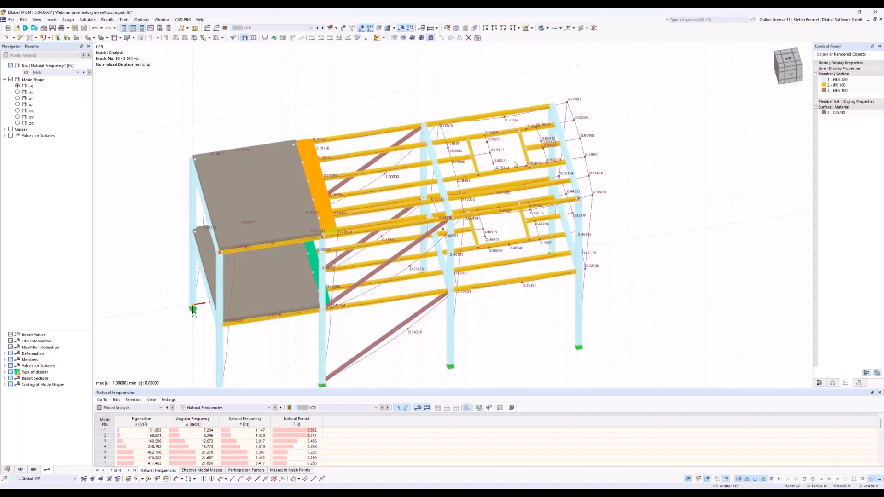
pyautogui.keyDown('ctrl'); pyautogui.moveTo(645, 180); pyautogui.dragTo(503, 133, button='middle'); pyautogui.keyUp('ctrl')
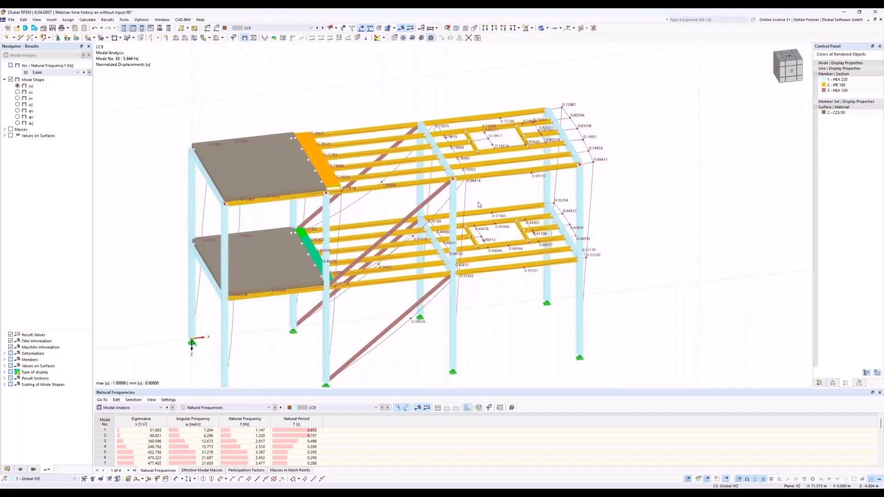
pyautogui.moveTo(542, 494)
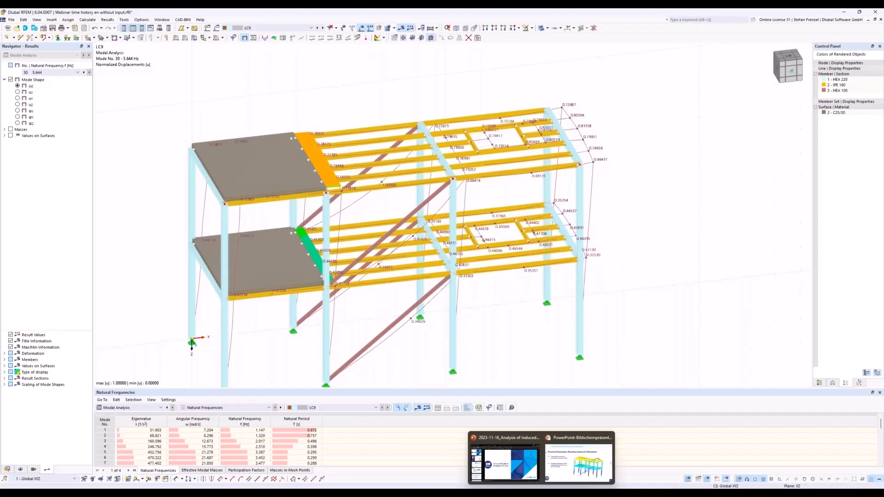
pyautogui.click(561, 477)
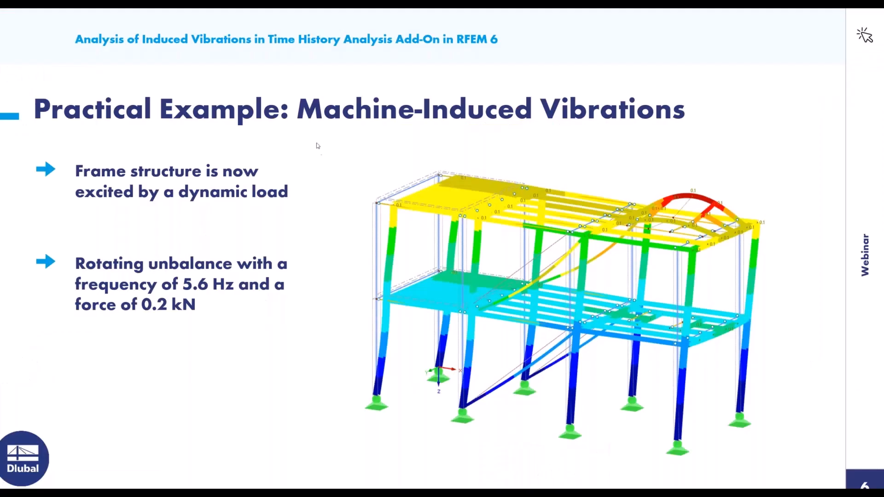
pyautogui.click(360, 200)
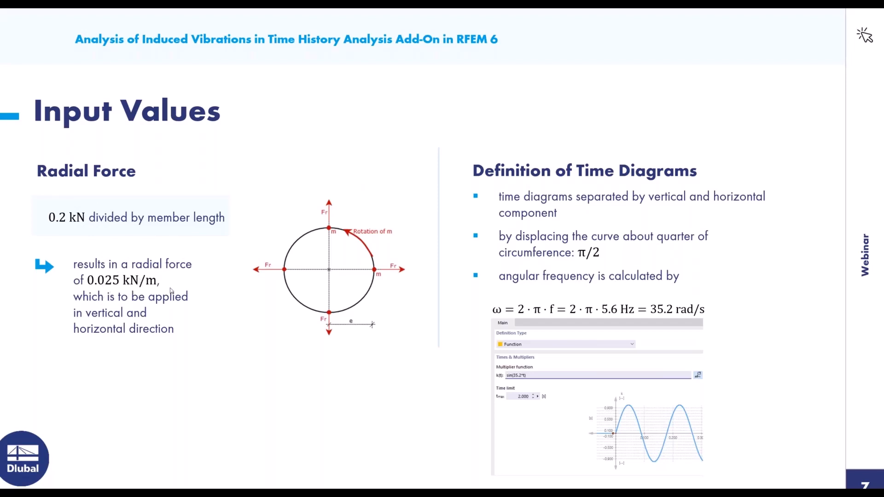
pyautogui.click(517, 488)
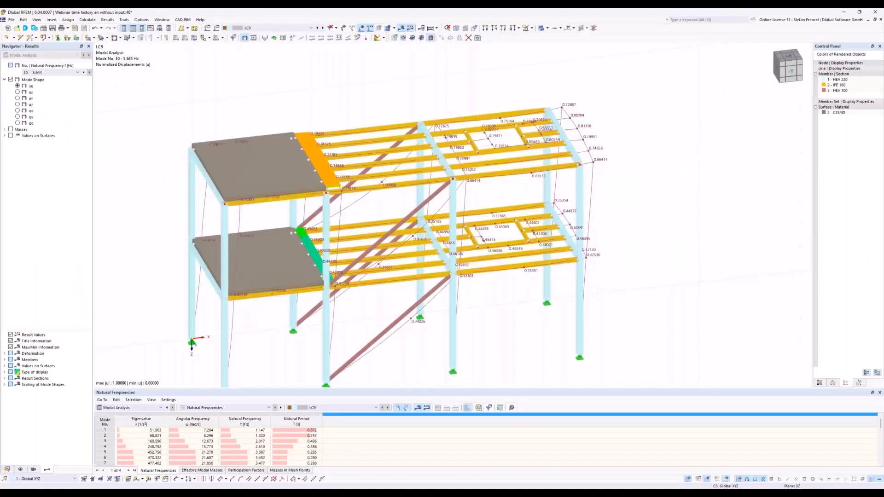
# Display the horizontal induced load case LC7 on the frame.
pyautogui.click(315, 29)
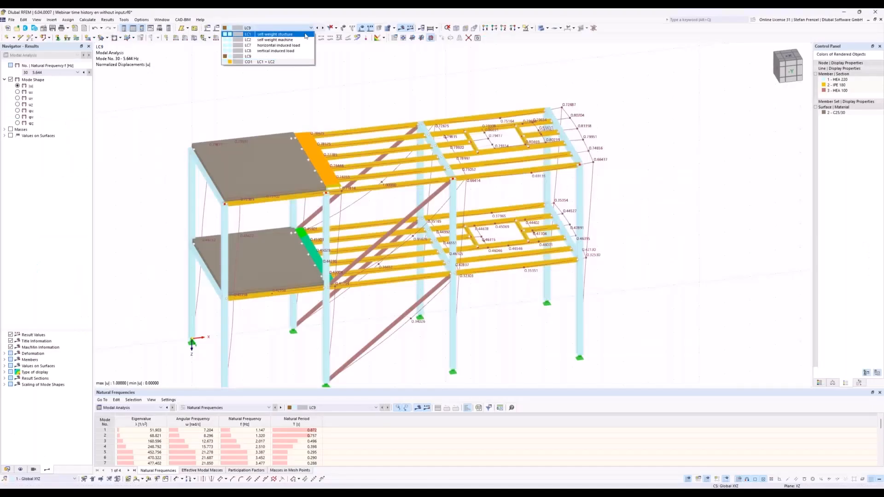
pyautogui.click(297, 44)
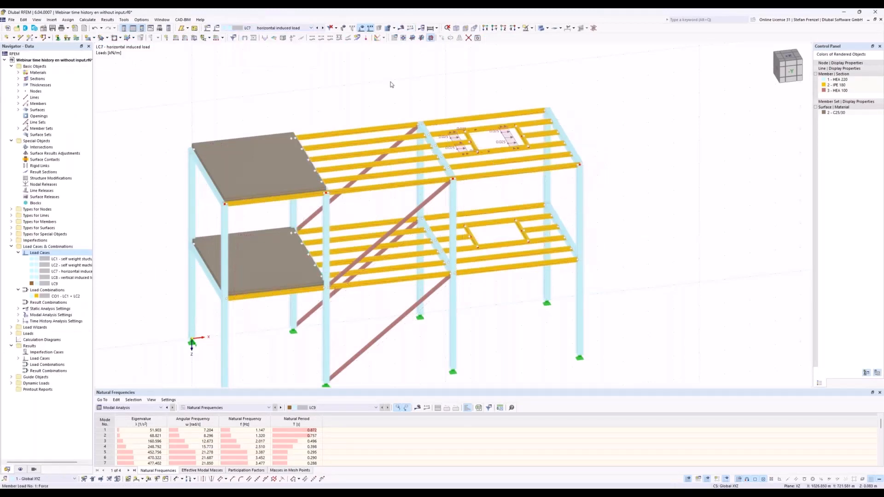
# Display the vertical induced load case LC8, then switch to the presentation slide listing the radial force and time diagram input values.
pyautogui.click(322, 28)
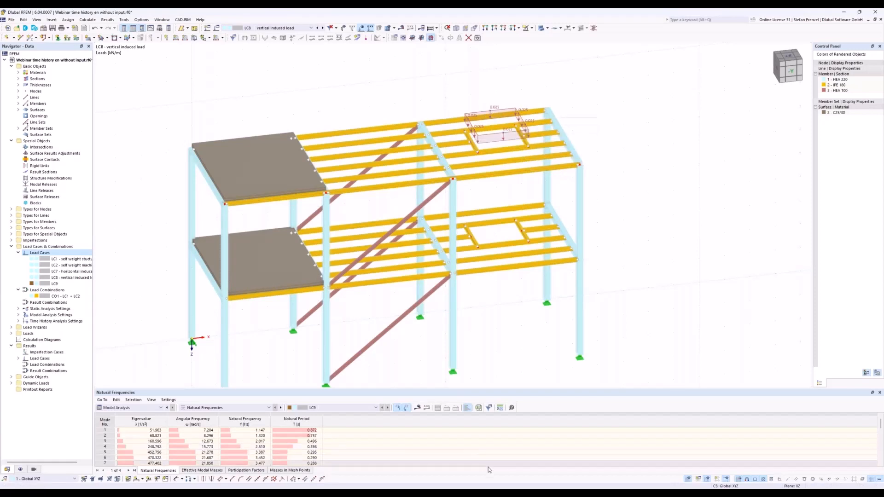
pyautogui.click(511, 493)
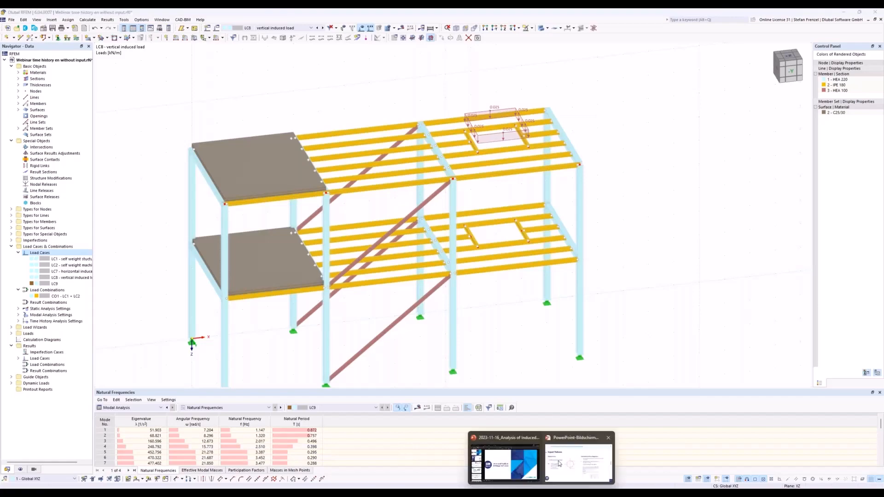
pyautogui.click(578, 462)
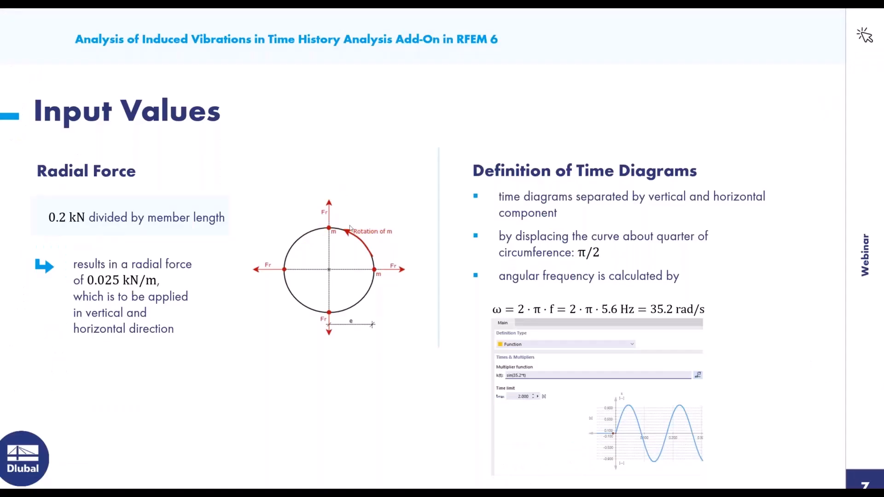
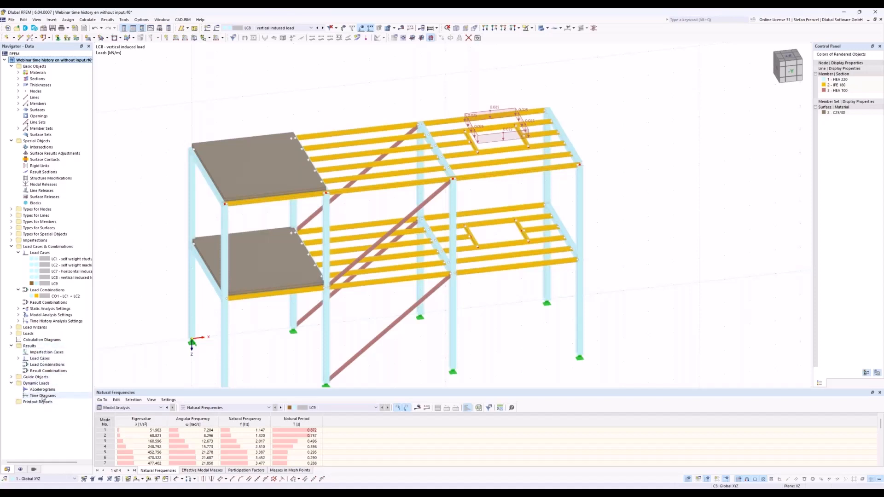
# Create a new time diagram with the definition type Function.
pyautogui.click(43, 397)
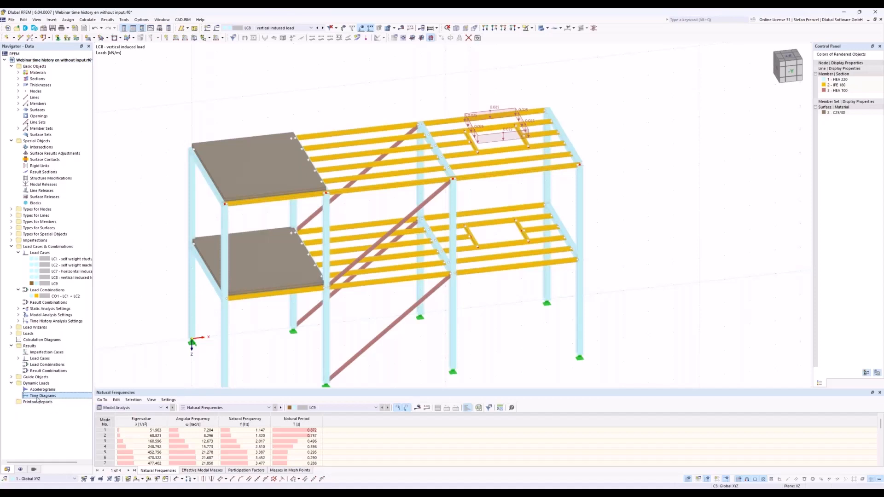
pyautogui.rightClick(40, 396)
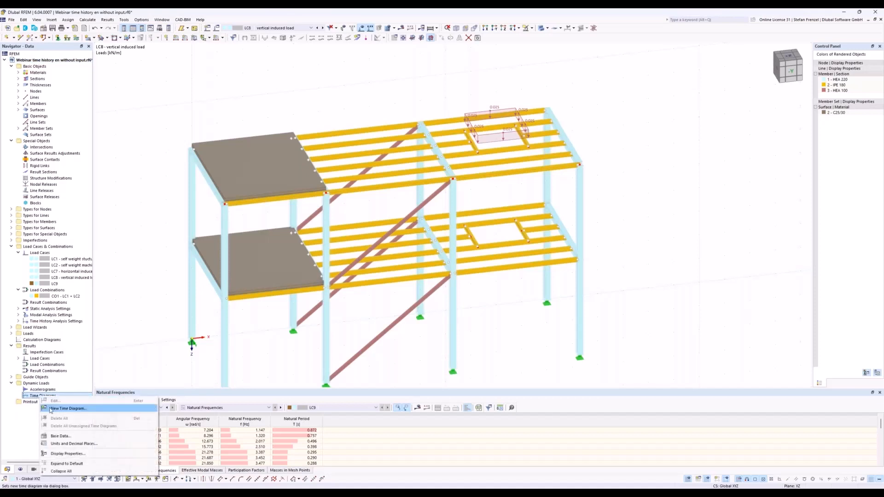
pyautogui.click(60, 408)
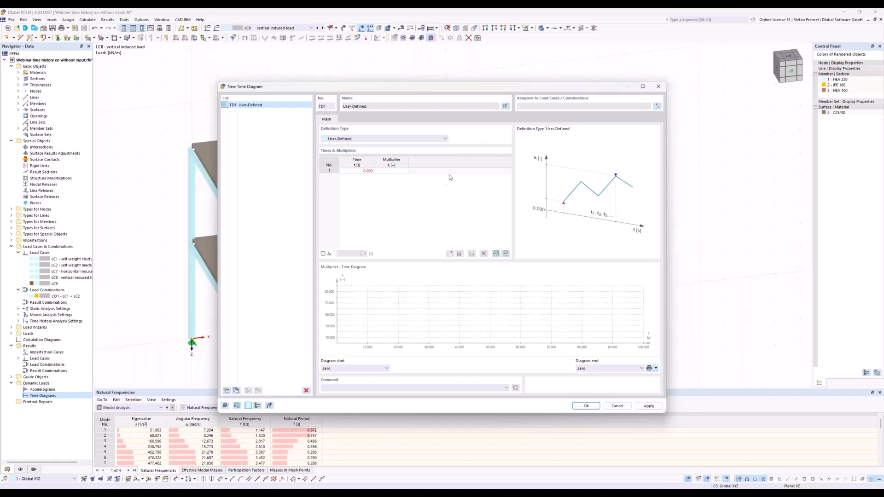
pyautogui.click(366, 140)
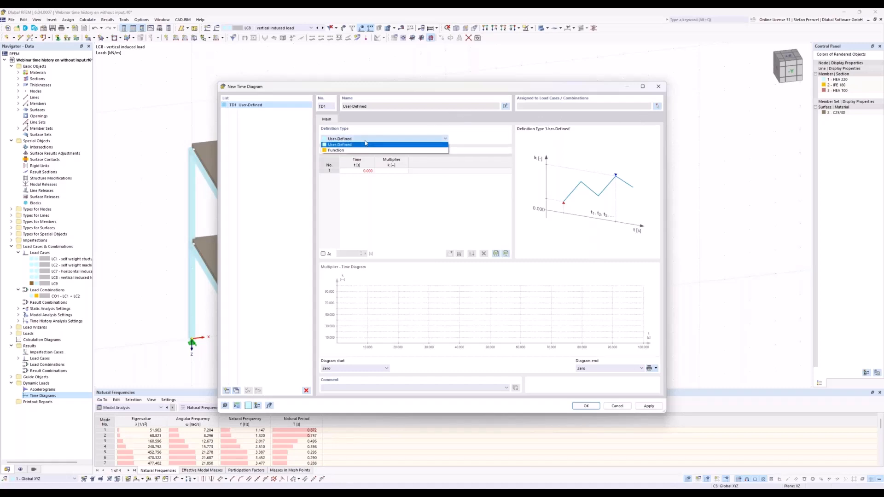
pyautogui.click(366, 144)
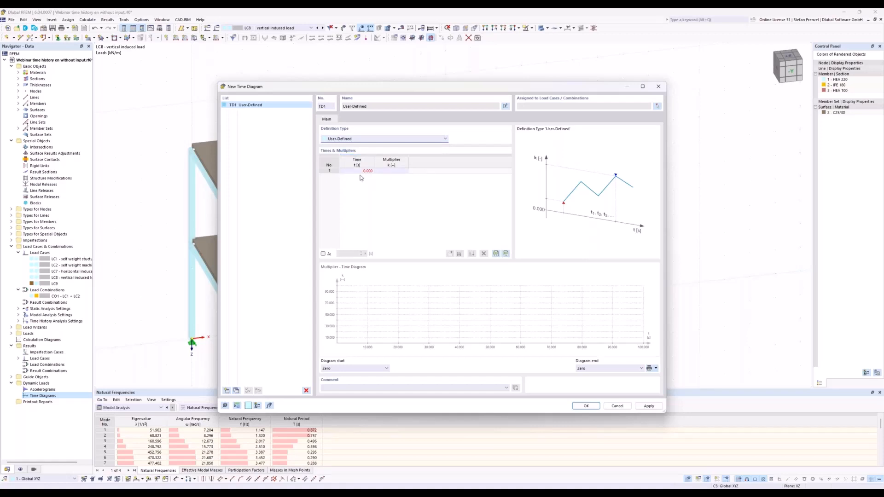
pyautogui.click(444, 140)
pyautogui.click(437, 150)
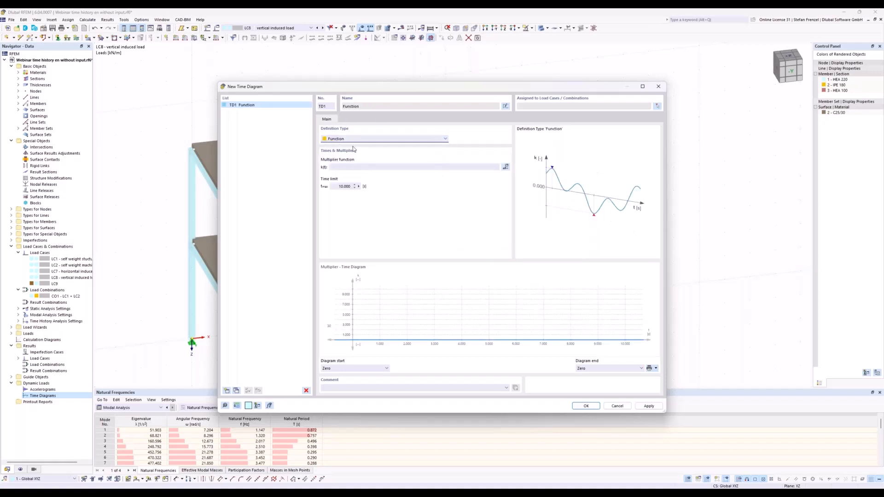
# Enter the multiplier function sin(25.2*t) for time diagram TD1 and name it "horizontal part".
pyautogui.click(357, 168)
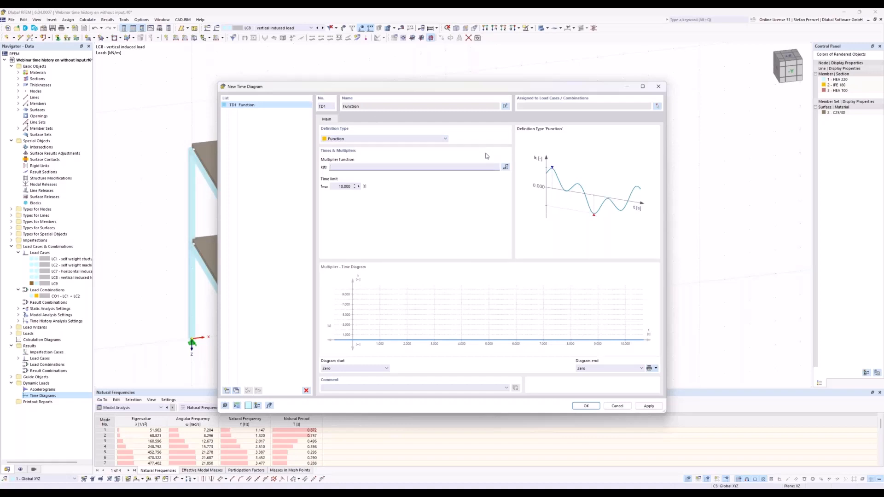
pyautogui.write('sin(25.2*t')
pyautogui.click(403, 140)
pyautogui.click(425, 220)
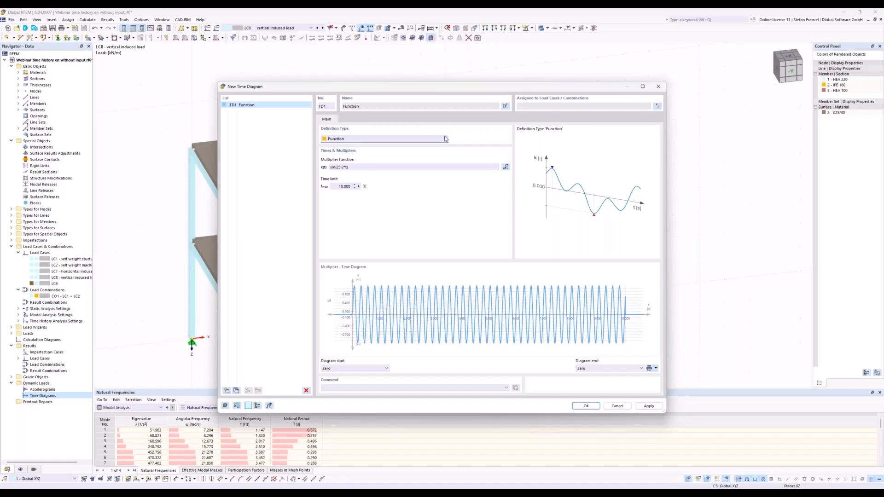
pyautogui.doubleClick(368, 107)
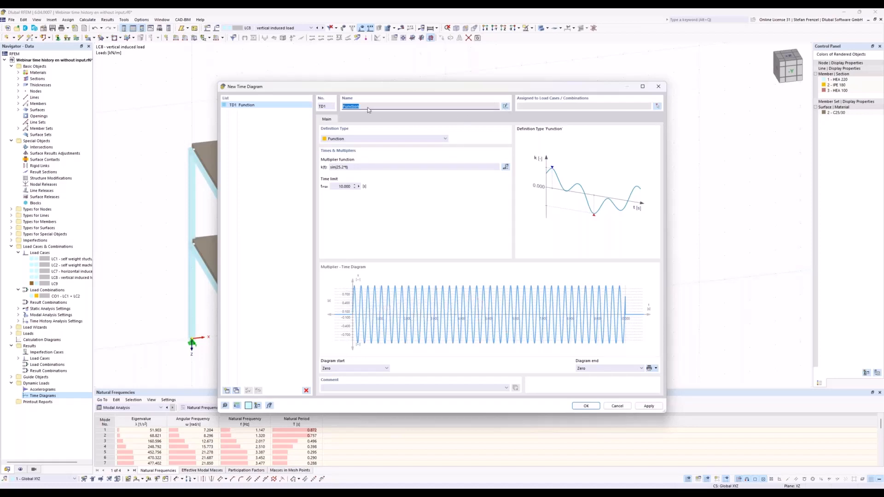
pyautogui.click(506, 107)
# Copy the horizontal time diagram, set the copy's multiplier function to sin(25.2*t+1.5708) and name it "vertical part".
pyautogui.click(235, 391)
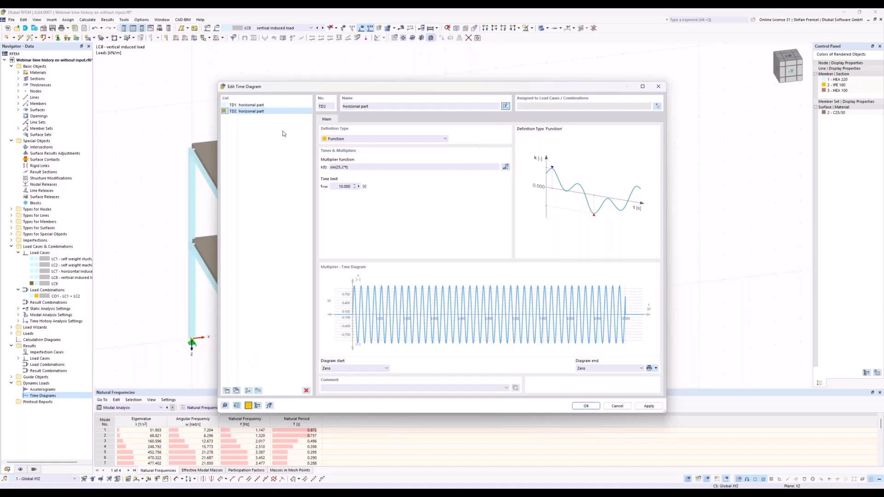
pyautogui.click(346, 167)
pyautogui.click(373, 106)
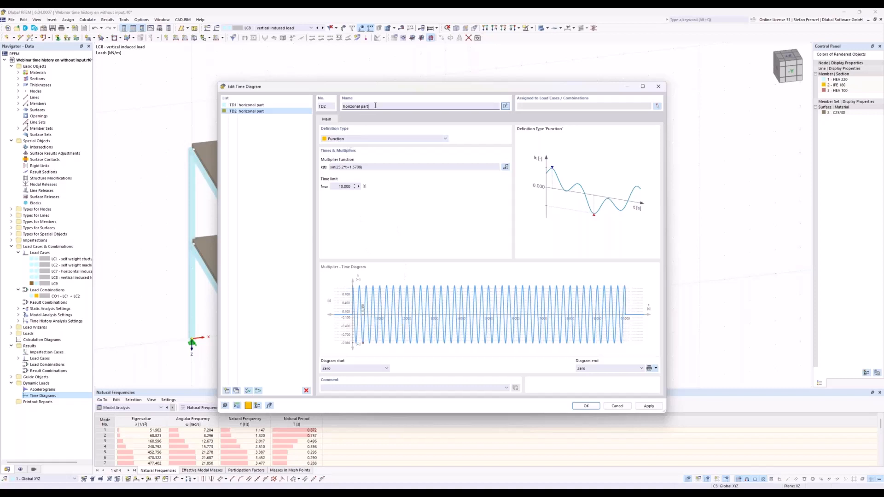
pyautogui.click(506, 107)
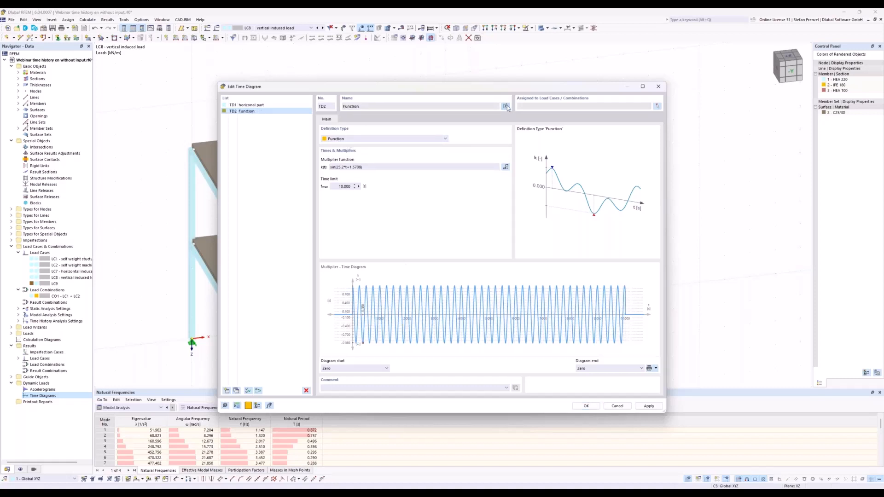
pyautogui.click(506, 107)
pyautogui.click(367, 106)
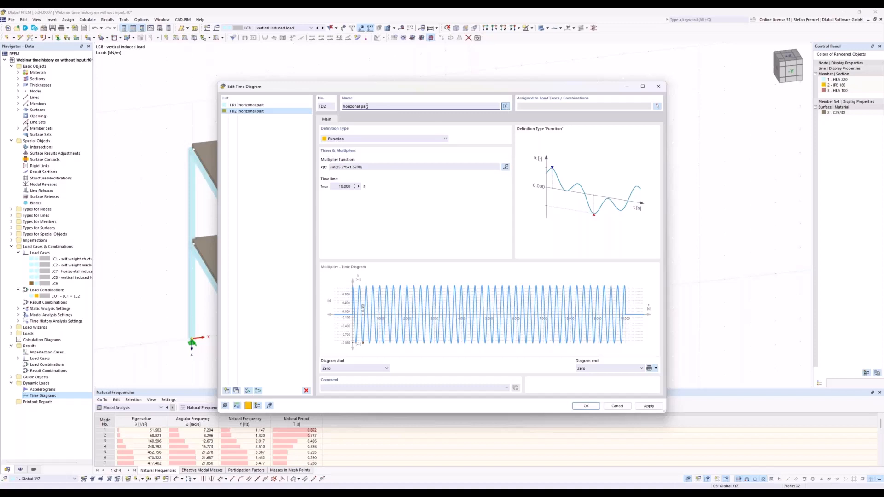
pyautogui.moveTo(360, 106); pyautogui.dragTo(333, 107)
pyautogui.write('vertical')
# Compare how the vertical and horizontal multiplier curves start at time zero.
pyautogui.scroll(6, 358, 300)
pyautogui.scroll(-3, 369, 313)
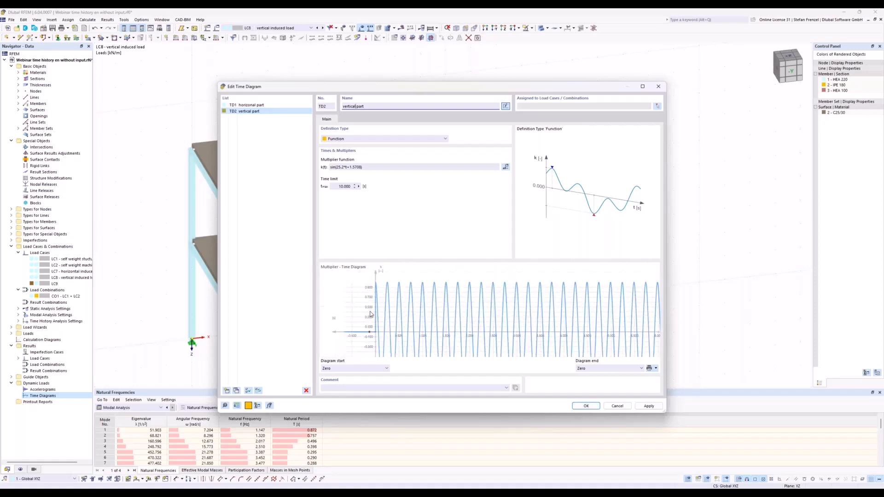
pyautogui.scroll(2, 371, 277)
pyautogui.scroll(2, 370, 277)
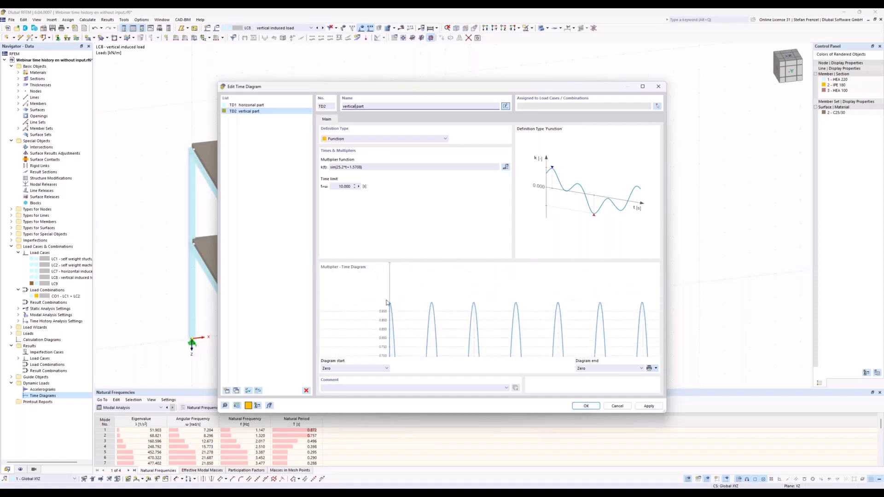
pyautogui.click(251, 105)
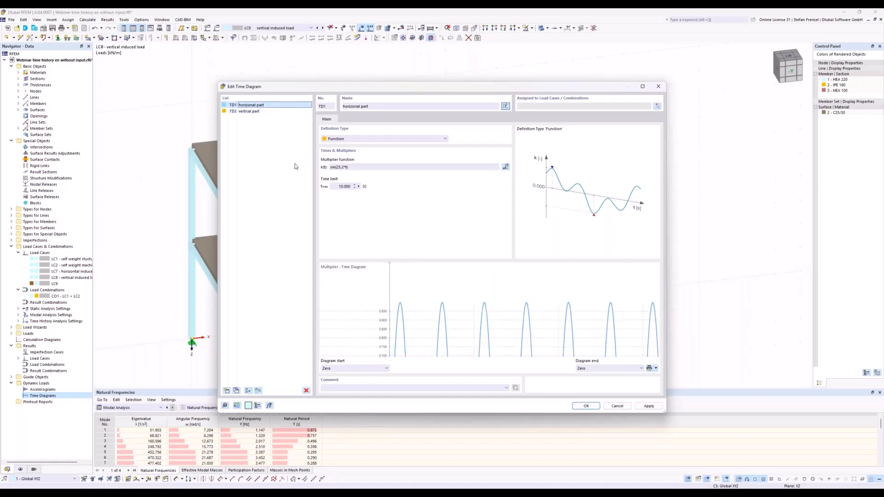
pyautogui.scroll(-6, 413, 288)
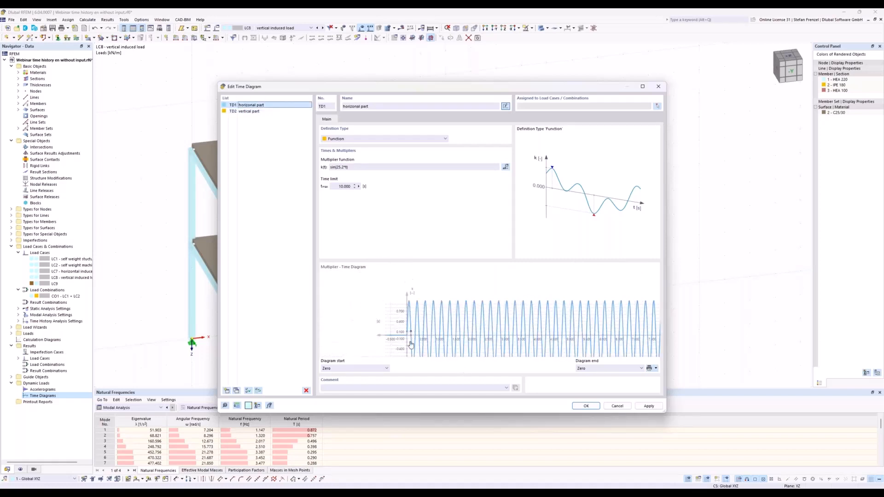
pyautogui.scroll(2, 408, 340)
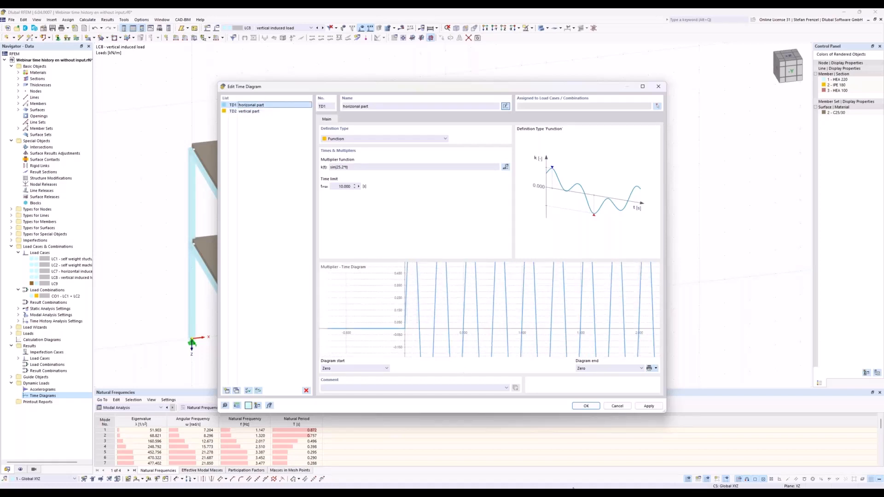
# Check the angular frequency on the presentation's input values slide and inspect the whole multiplier curve of the horizontal time diagram.
pyautogui.moveTo(573, 487)
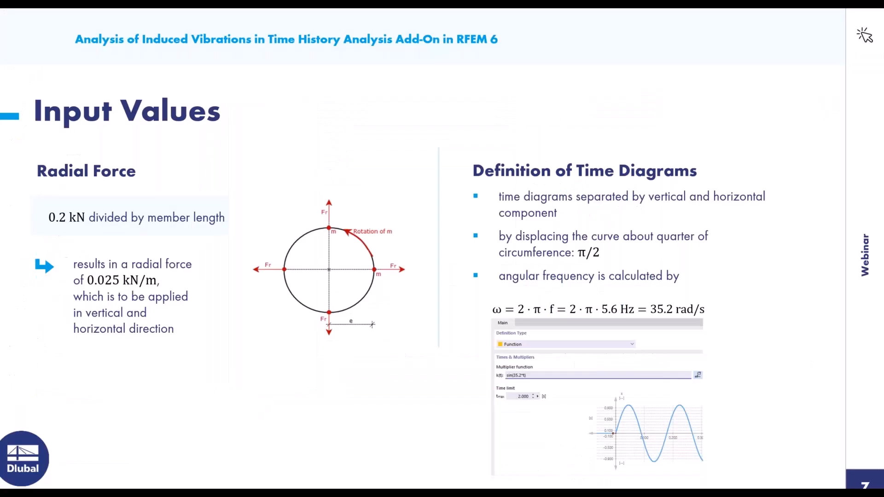
pyautogui.click(582, 456)
pyautogui.click(488, 492)
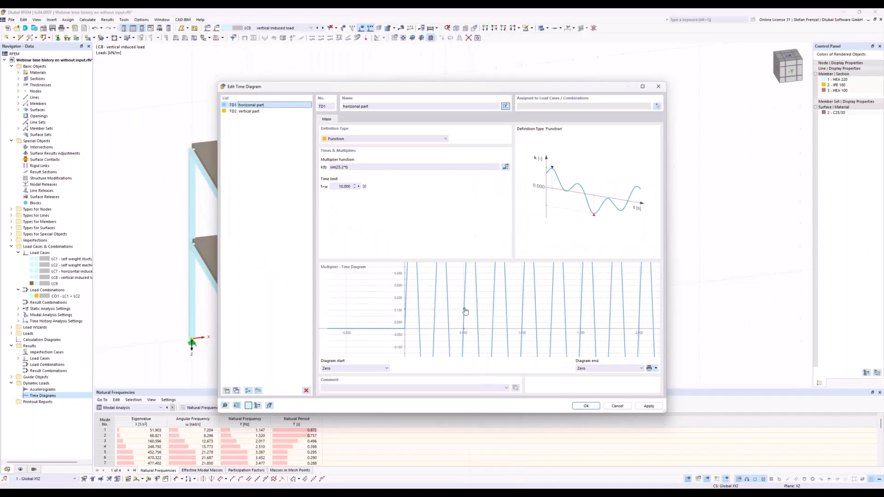
pyautogui.scroll(-5, 427, 332)
pyautogui.scroll(-3, 408, 329)
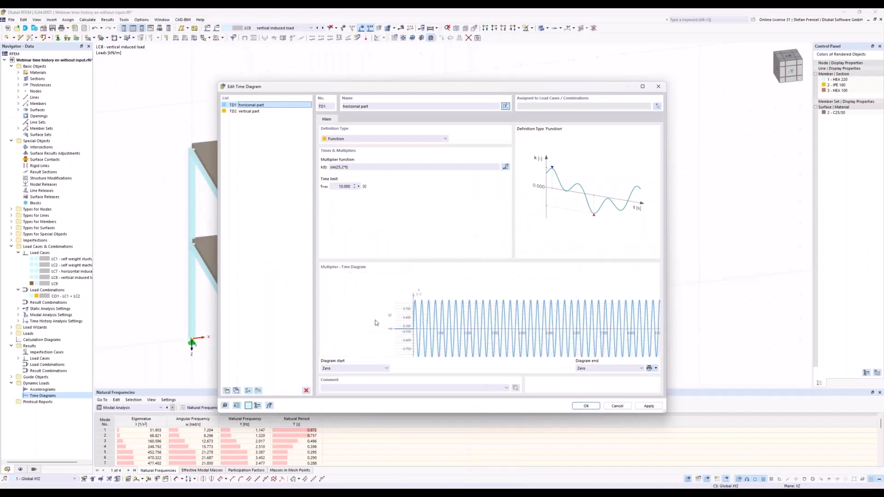
pyautogui.moveTo(380, 299); pyautogui.dragTo(329, 279, button='middle')
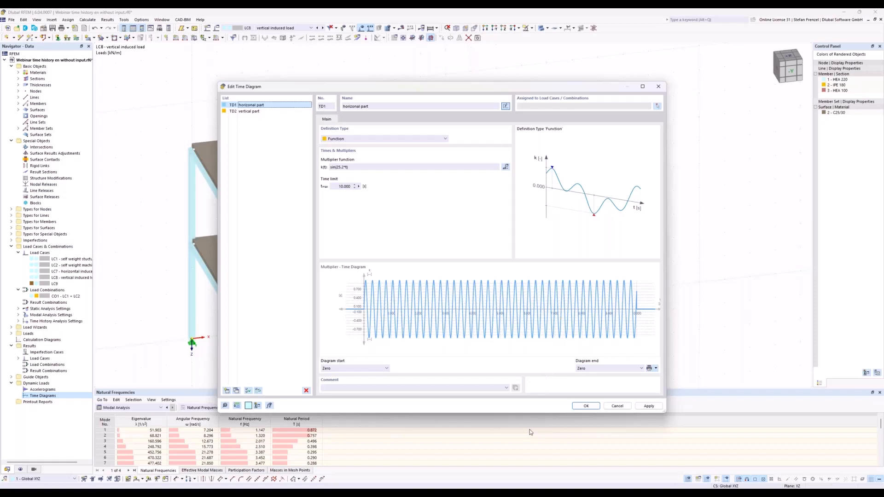
# Correct the angular frequency to 35.2 in the multiplier functions of both time diagrams and accept them.
pyautogui.click(340, 167)
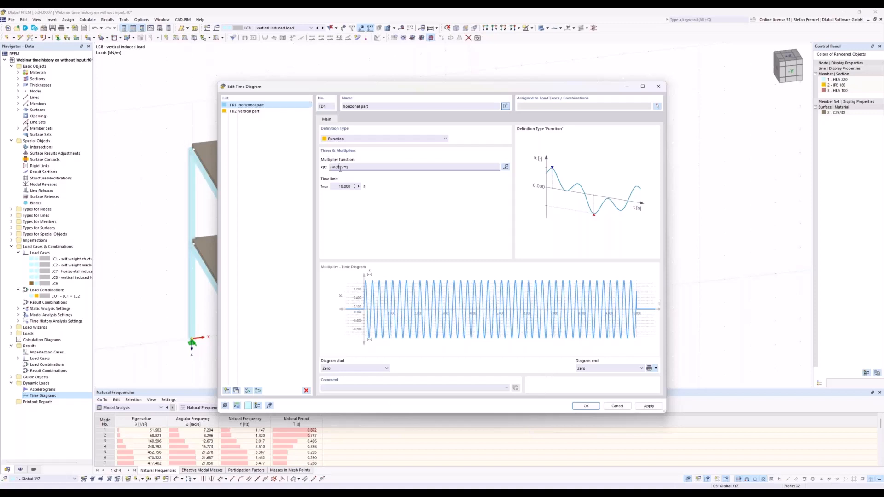
pyautogui.press('BackSpace')
pyautogui.write('3')
pyautogui.click(238, 112)
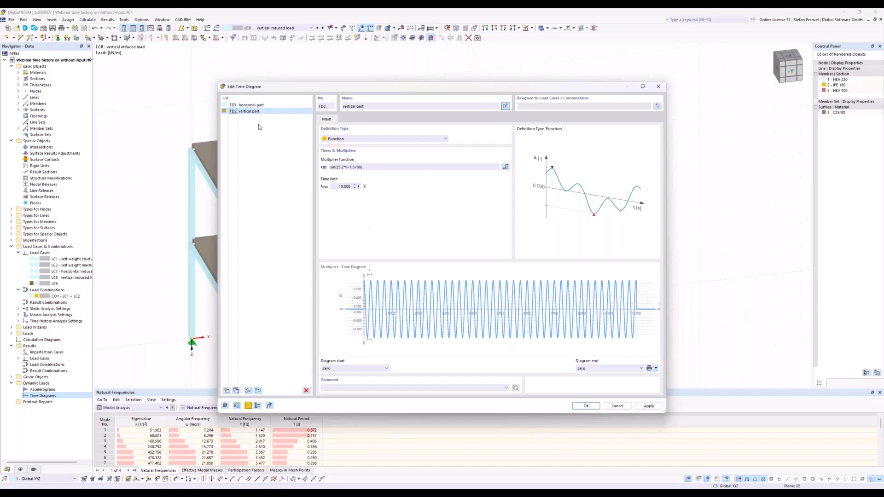
pyautogui.press('BackSpace')
pyautogui.write('3')
pyautogui.click(579, 409)
# Display the horizontal induced load case LC7 and select the angular frequency of mode 30 among the natural frequencies.
pyautogui.scroll(-8, 159, 444)
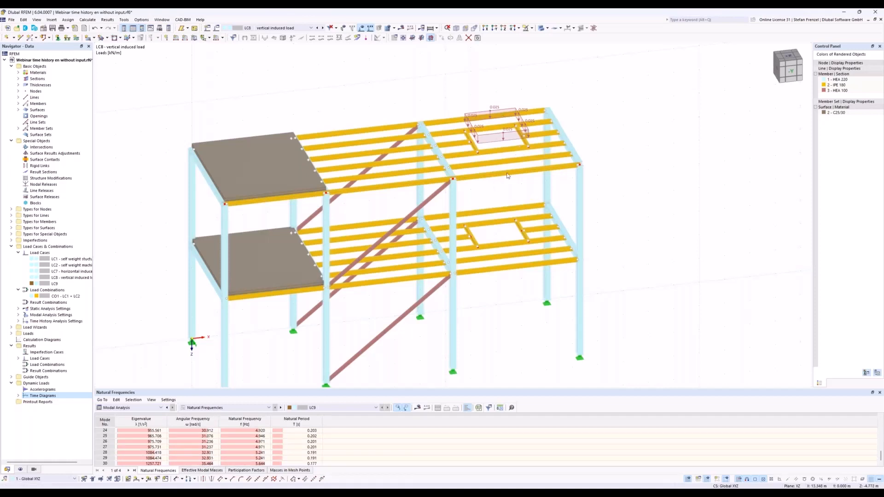
pyautogui.click(276, 28)
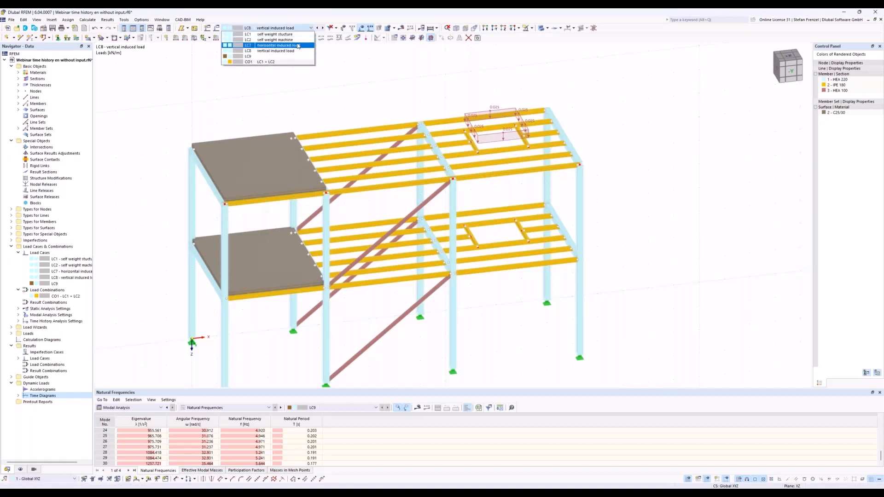
pyautogui.click(276, 54)
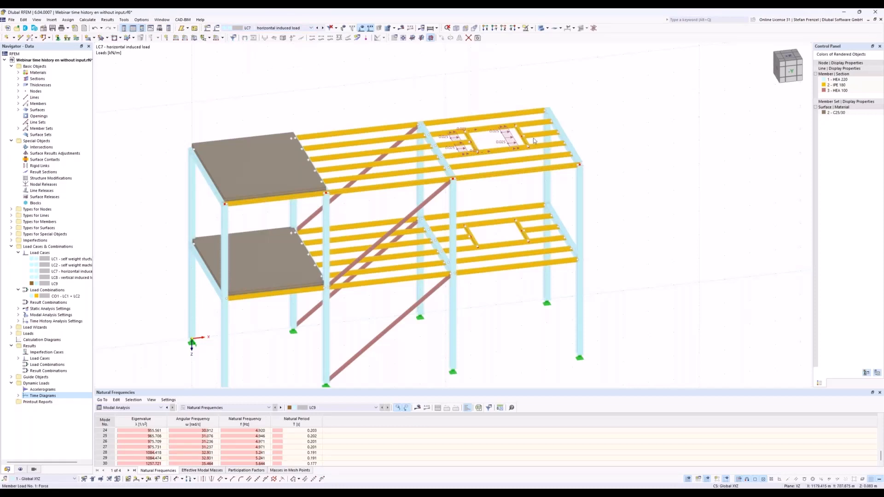
pyautogui.click(199, 464)
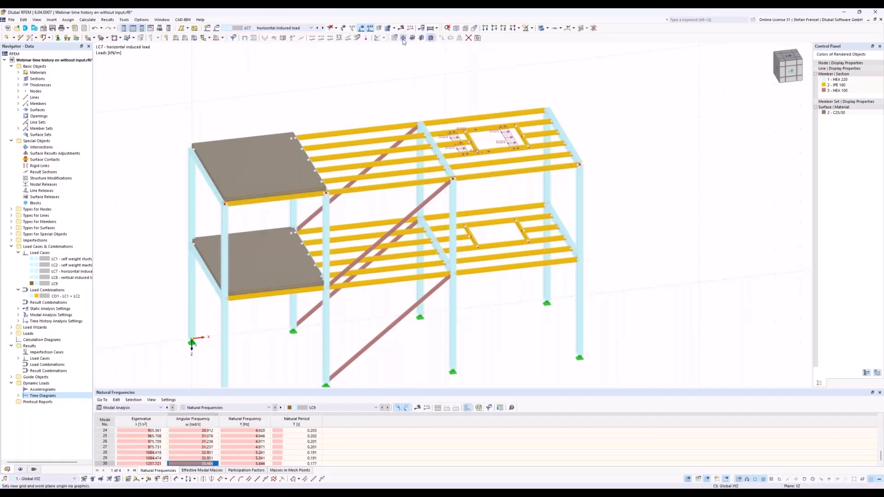
# Display the modal analysis results of LC9 on the frame and bring back the model data tree.
pyautogui.click(299, 28)
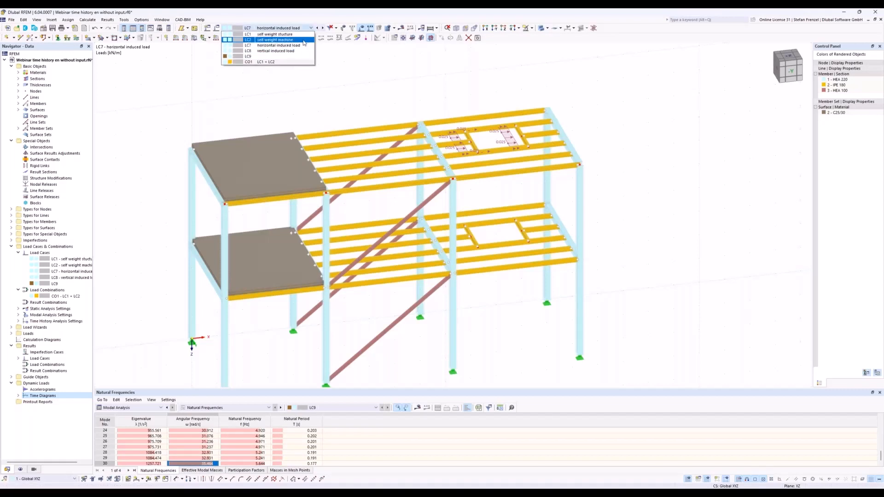
pyautogui.click(300, 55)
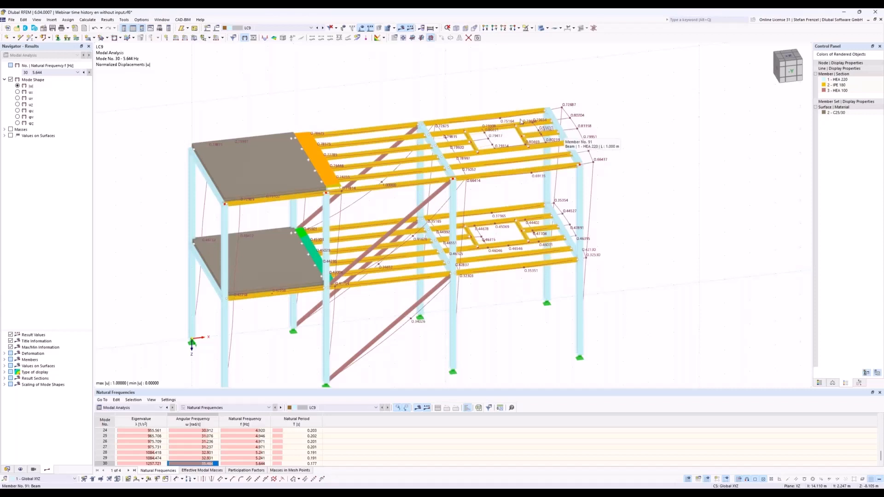
pyautogui.click(7, 470)
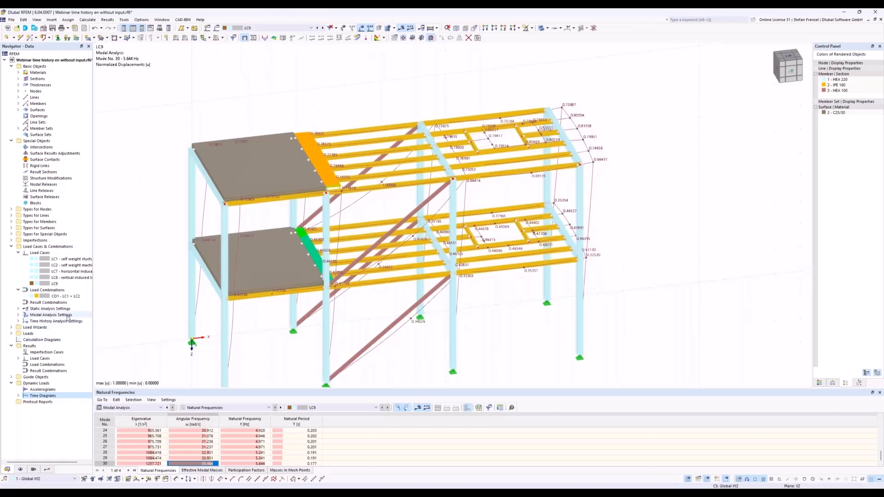
# Create a new load combination CO2 with the analysis type Time History Analysis | Time Diagram.
pyautogui.click(49, 291)
pyautogui.rightClick(48, 293)
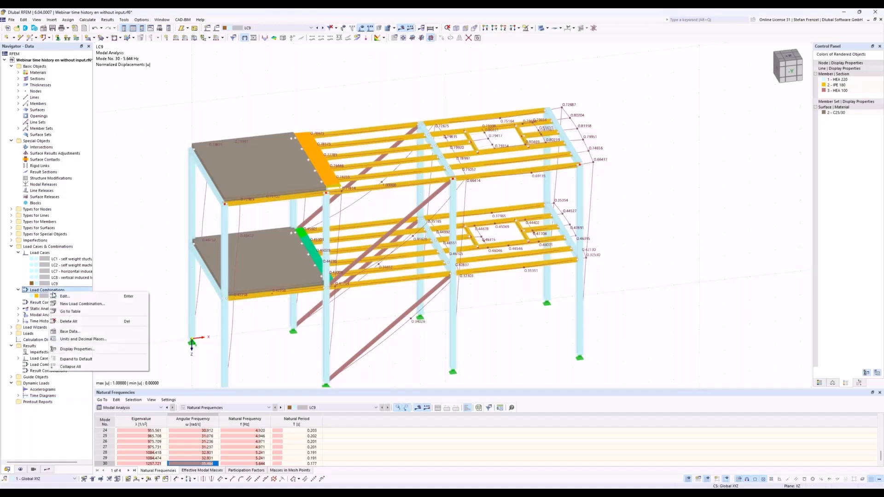
pyautogui.click(62, 304)
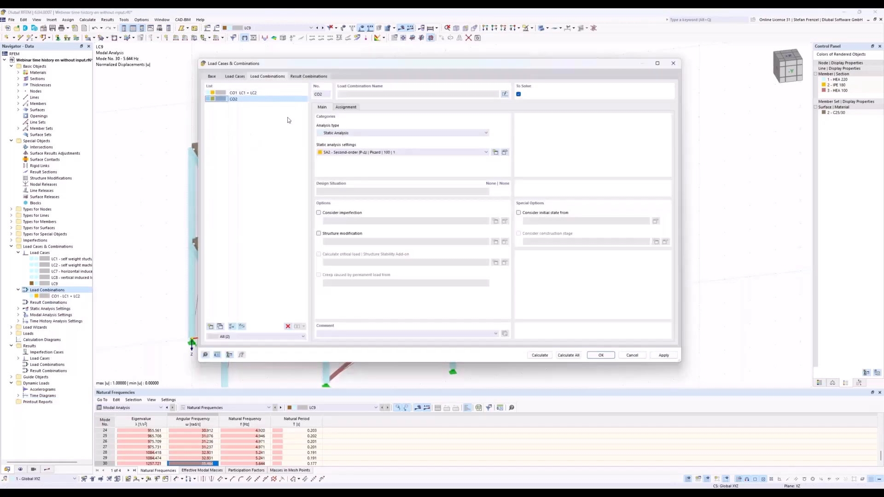
pyautogui.click(376, 134)
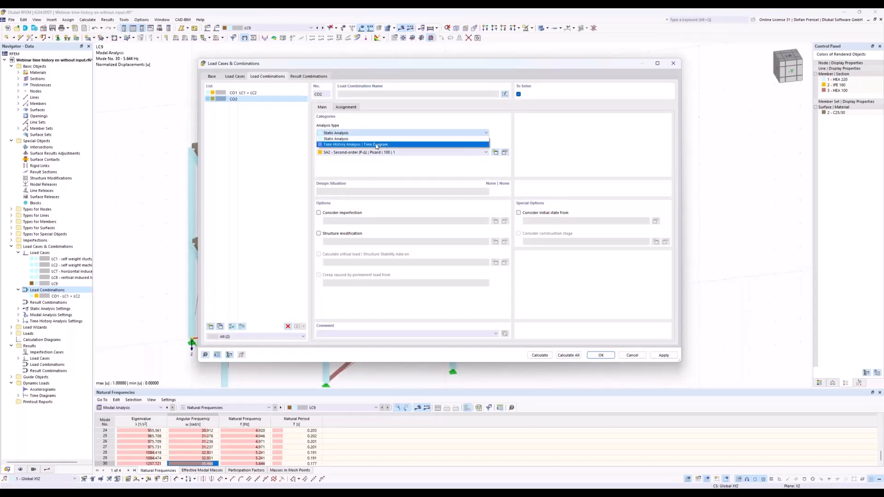
pyautogui.click(376, 144)
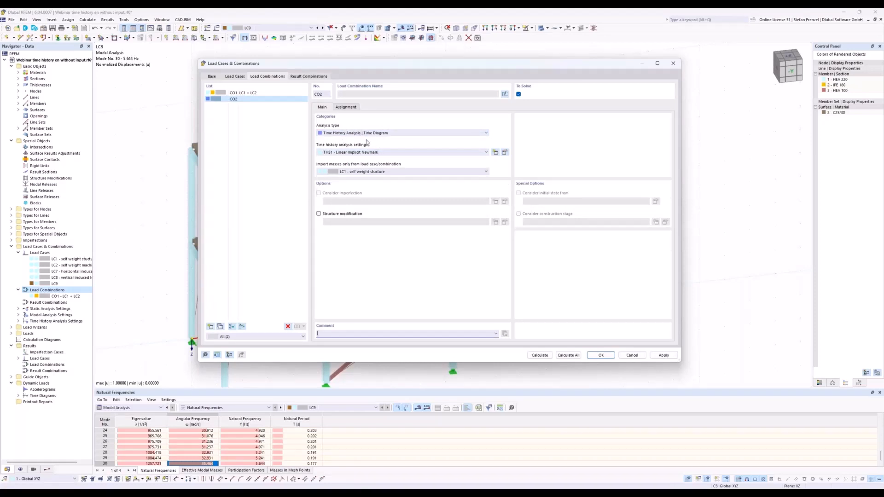
# Assign the horizontal load case LC7 with time diagram TD1 and the vertical load case LC8 with TD2 to CO2.
pyautogui.click(346, 107)
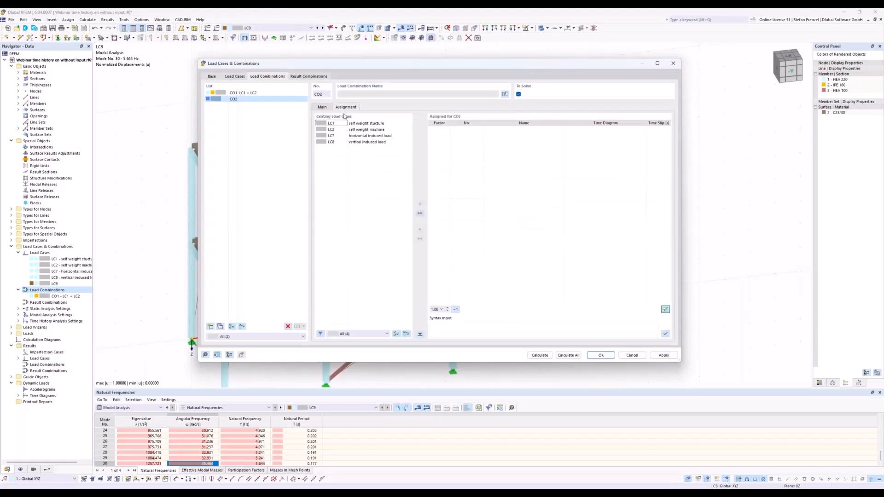
pyautogui.doubleClick(341, 136)
pyautogui.doubleClick(360, 142)
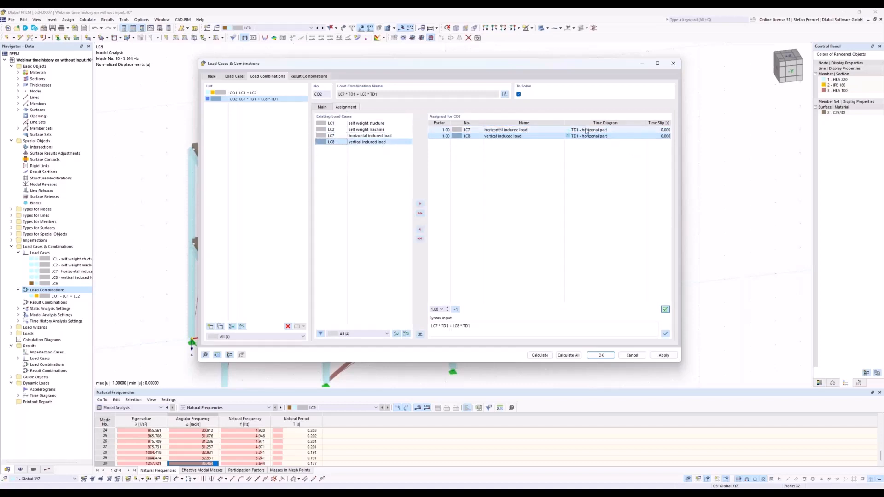
pyautogui.click(601, 137)
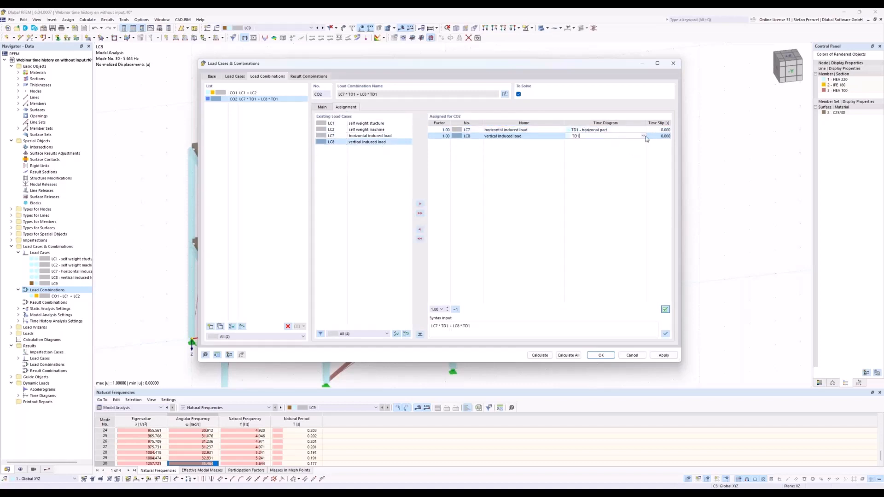
pyautogui.click(644, 136)
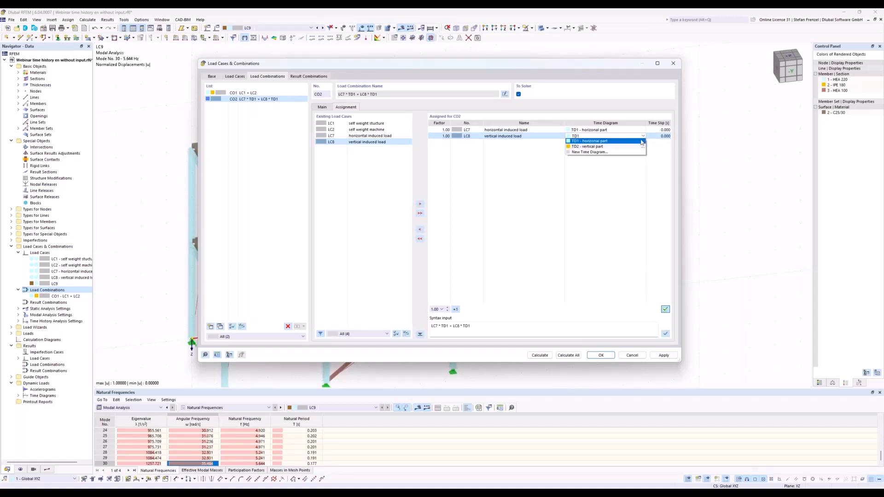
pyautogui.click(629, 147)
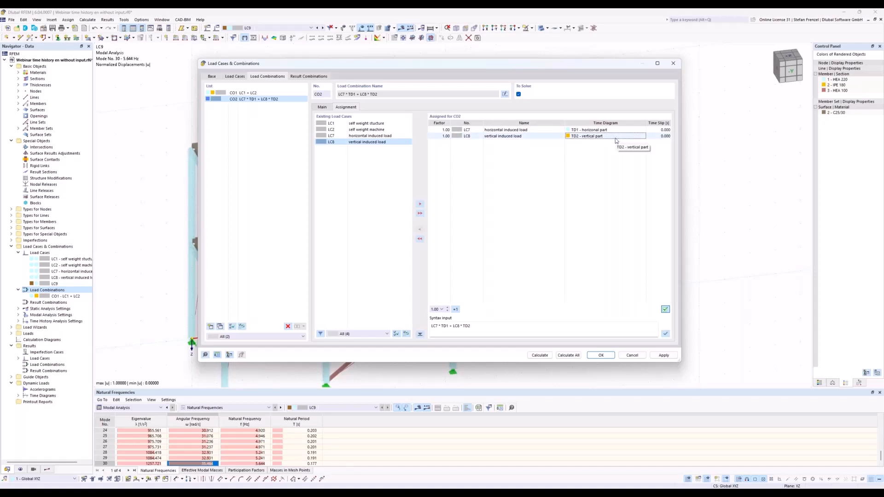
# Change the analysis method of CO2's time history analysis settings to Linear Modal and check the damping parameters.
pyautogui.click(324, 107)
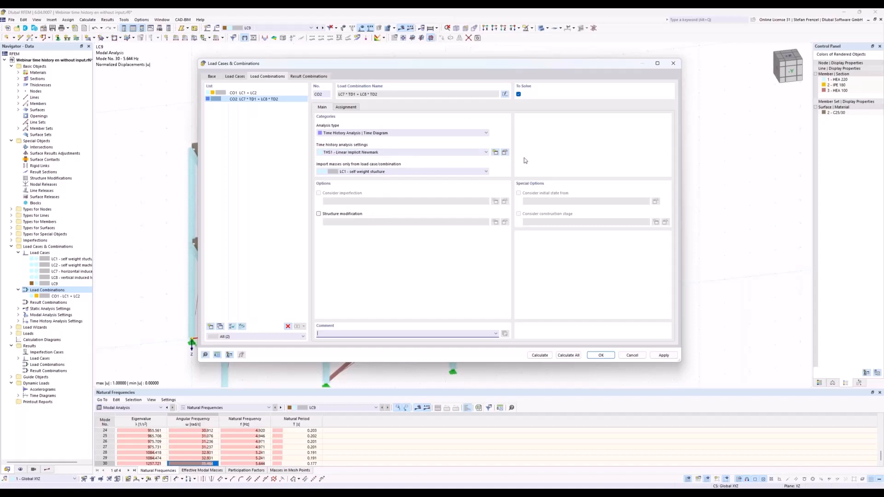
pyautogui.click(503, 154)
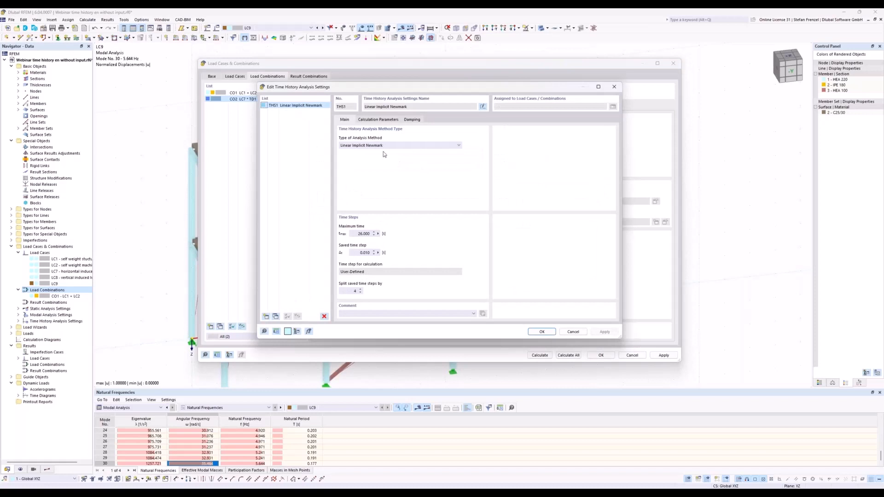
pyautogui.click(458, 145)
pyautogui.click(396, 158)
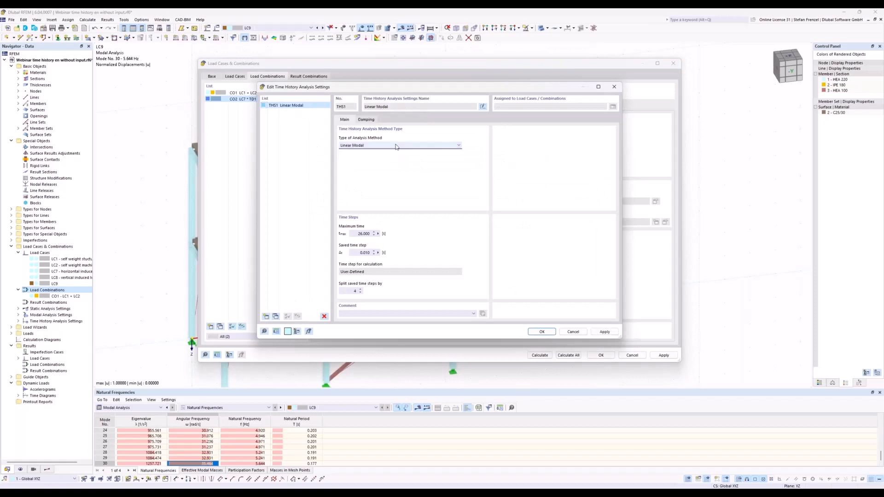
pyautogui.click(366, 120)
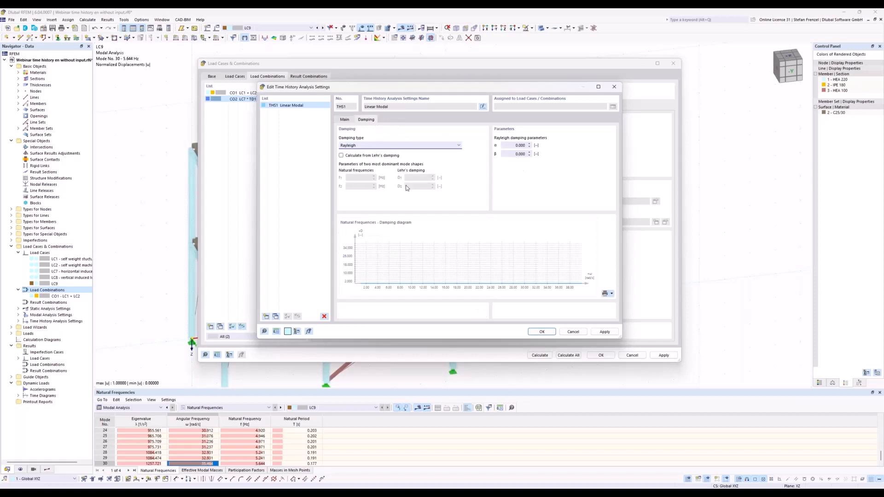
# Set the maximum time of the time history analysis settings to 5 s and accept them.
pyautogui.click(346, 121)
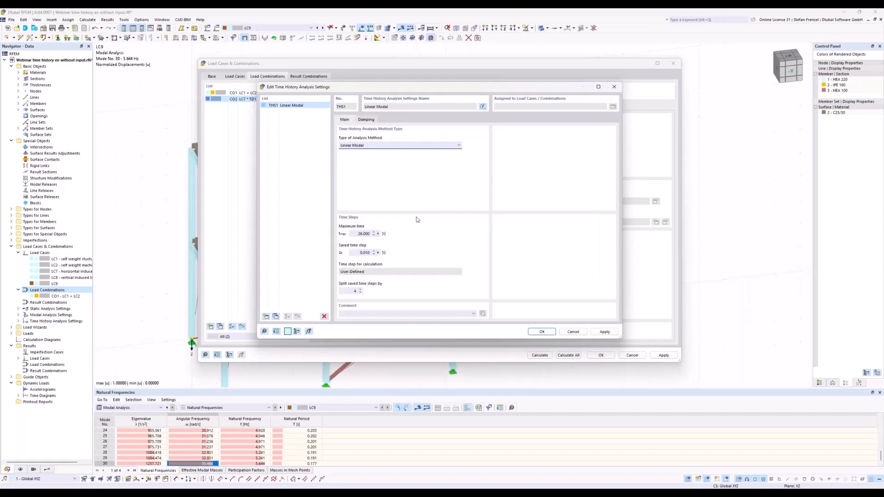
pyautogui.doubleClick(360, 233)
pyautogui.write('5')
pyautogui.click(354, 291)
pyautogui.click(542, 331)
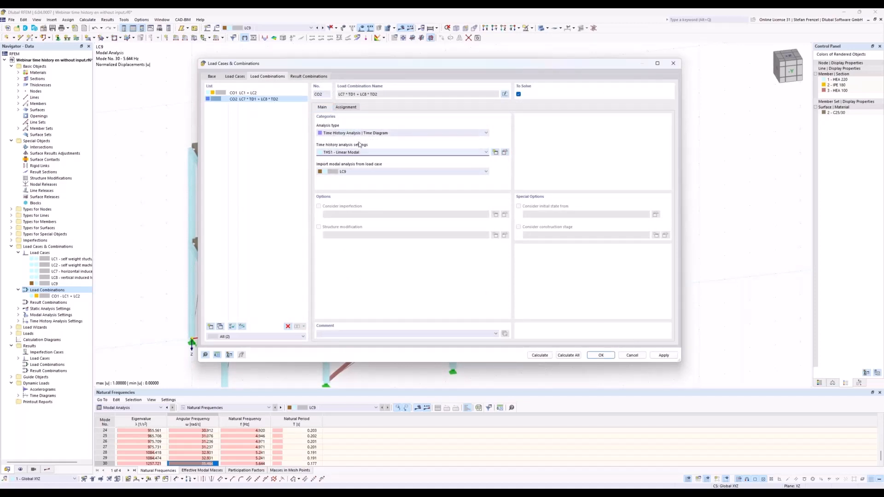
# Import the modal analysis from load case LC9 into CO2 and calculate the combination.
pyautogui.click(367, 174)
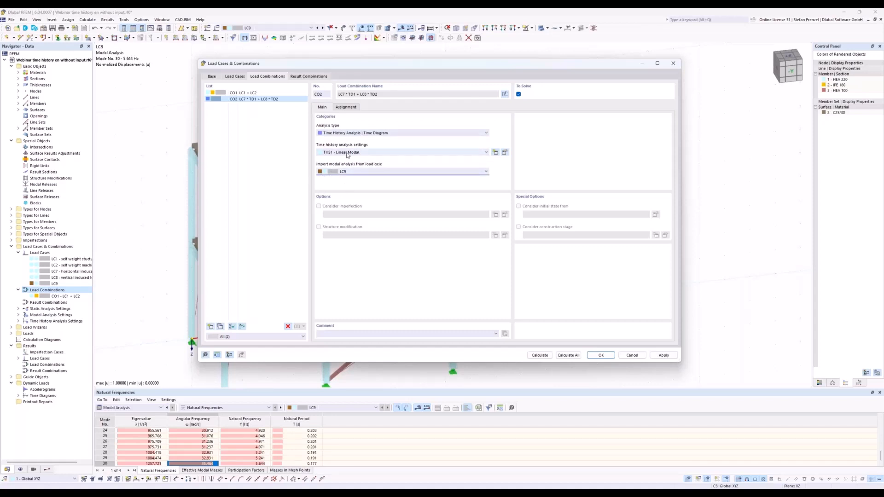
pyautogui.click(370, 172)
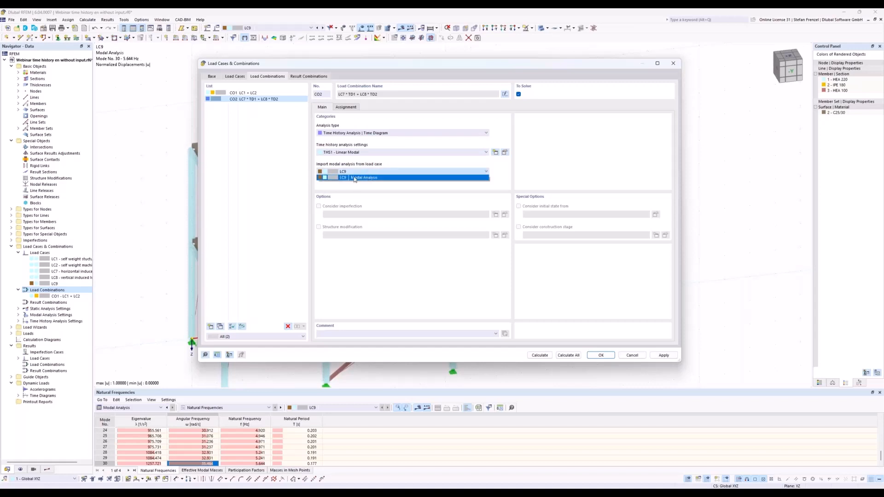
pyautogui.click(355, 179)
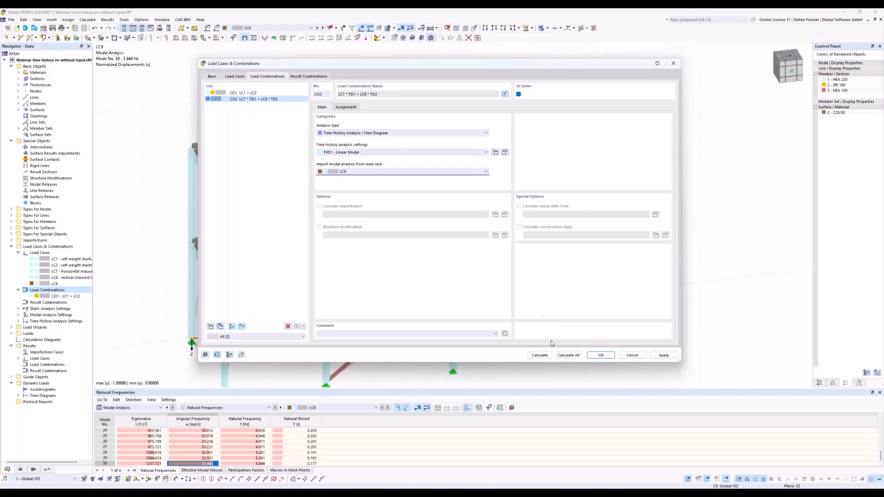
pyautogui.click(539, 356)
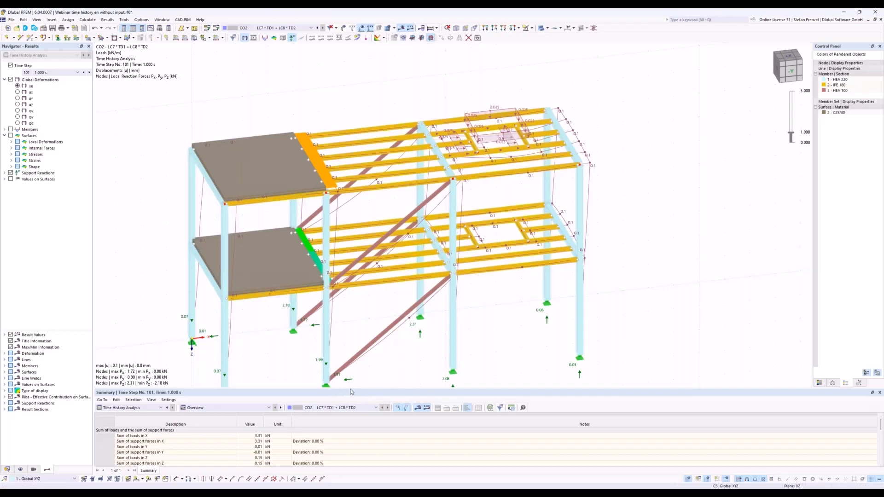
# Enlarge the results summary table and display the CO2 results at time step 313 (3.120 s).
pyautogui.moveTo(353, 391); pyautogui.dragTo(346, 332)
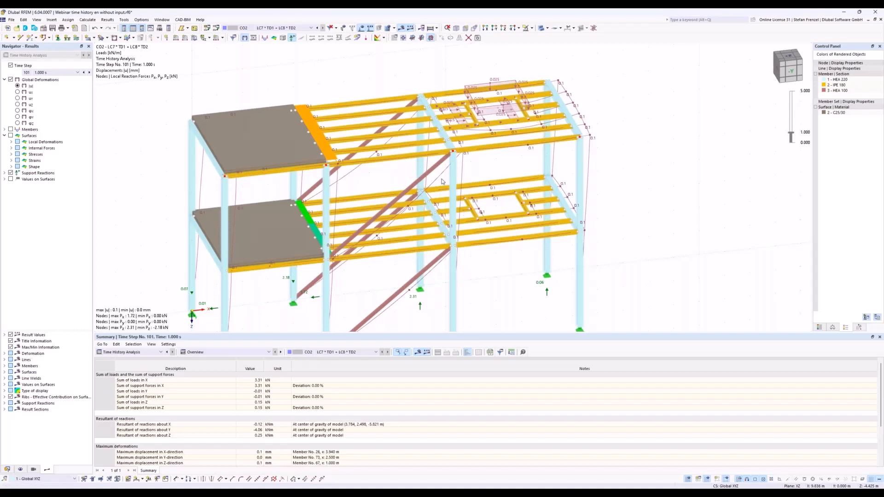
pyautogui.click(77, 72)
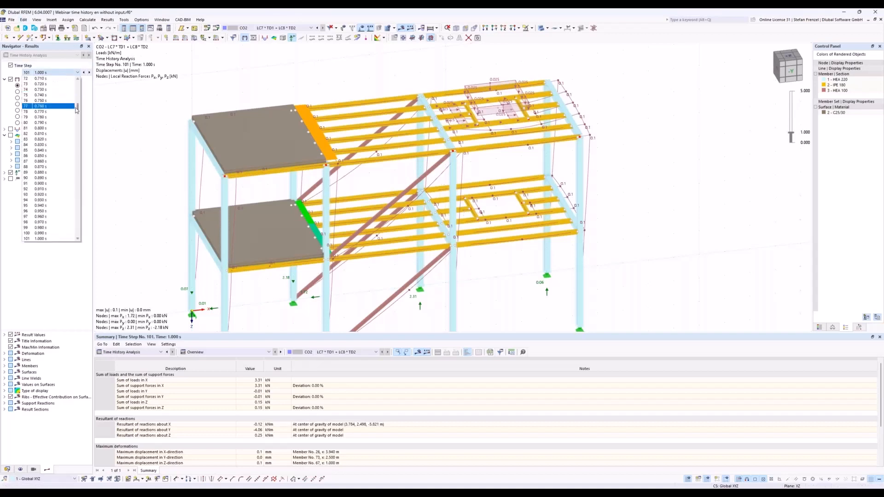
pyautogui.moveTo(77, 108); pyautogui.dragTo(82, 164)
pyautogui.click(60, 188)
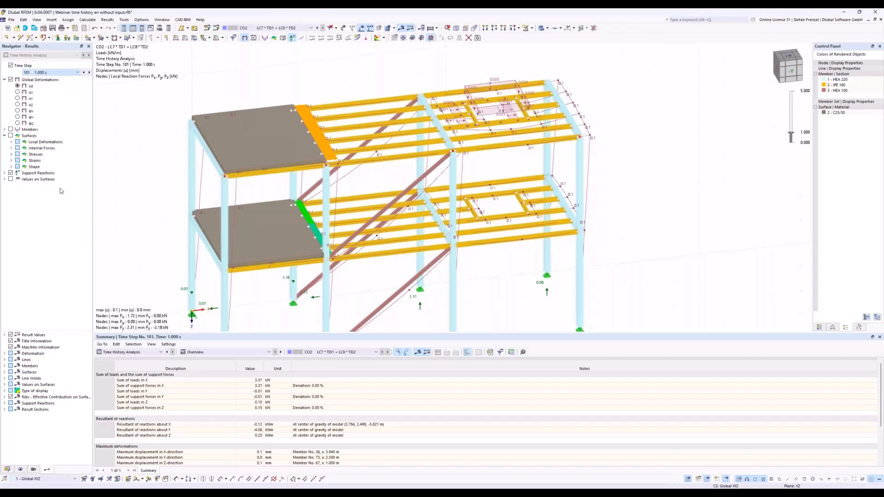
pyautogui.click(78, 73)
pyautogui.scroll(-8, 61, 217)
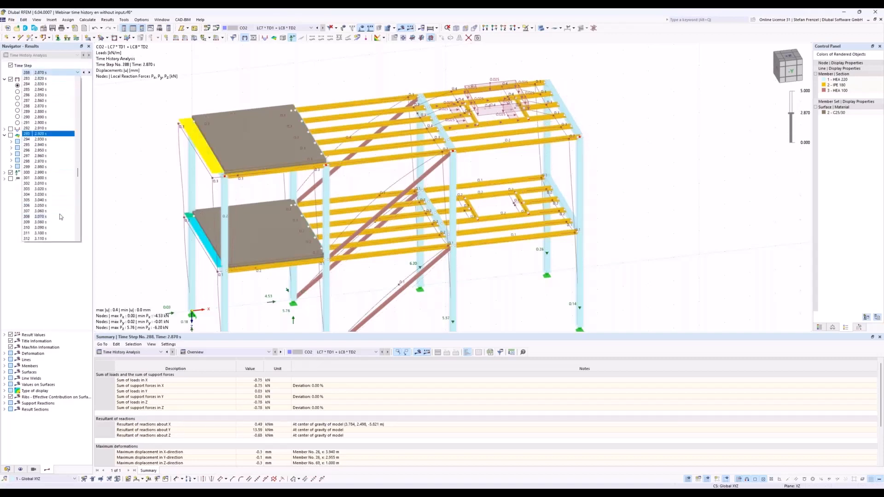
pyautogui.scroll(-2, 61, 217)
pyautogui.click(60, 213)
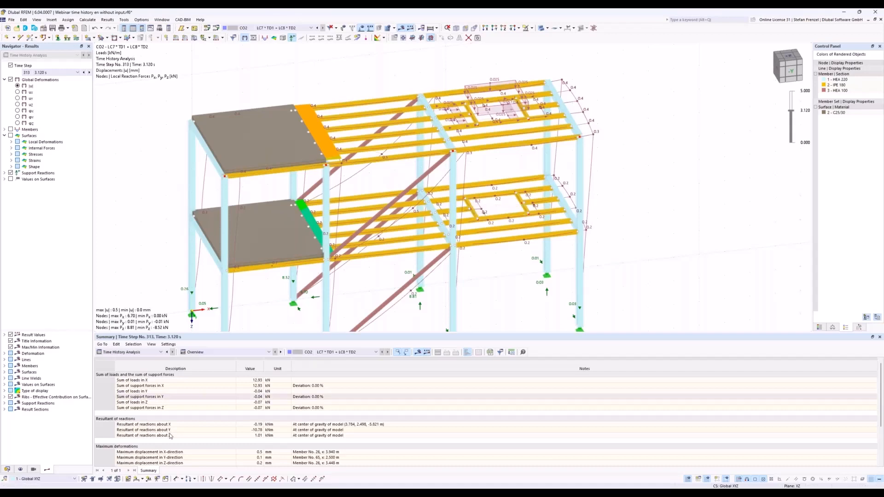
# Create a new calculation diagram of type 2D | Basic with Time History Analysis of CO2 as its source.
pyautogui.click(7, 470)
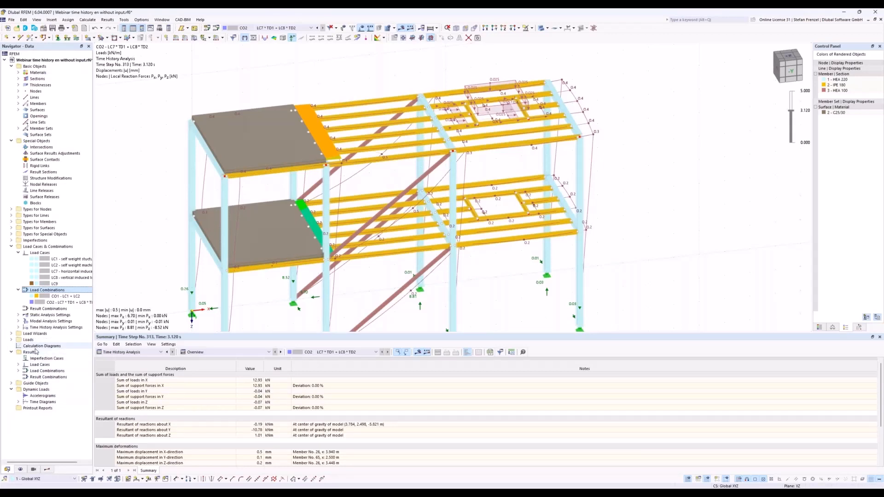
pyautogui.rightClick(38, 347)
pyautogui.click(53, 359)
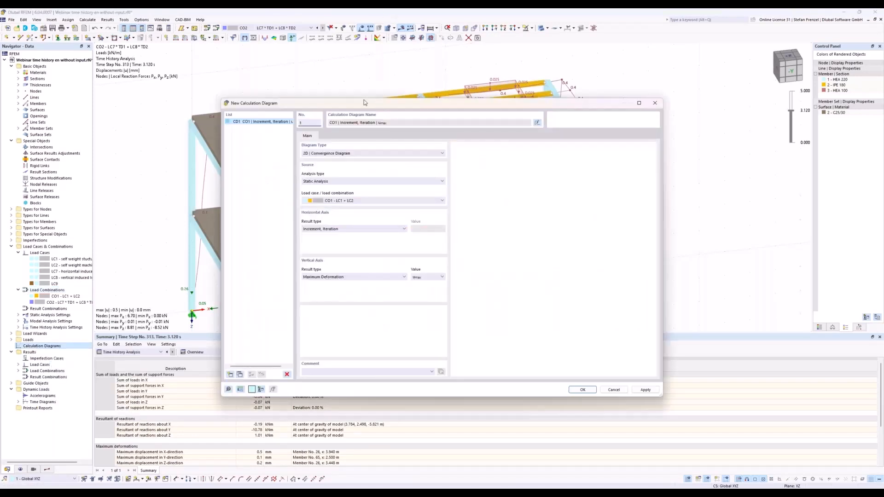
pyautogui.moveTo(364, 102); pyautogui.dragTo(208, 62)
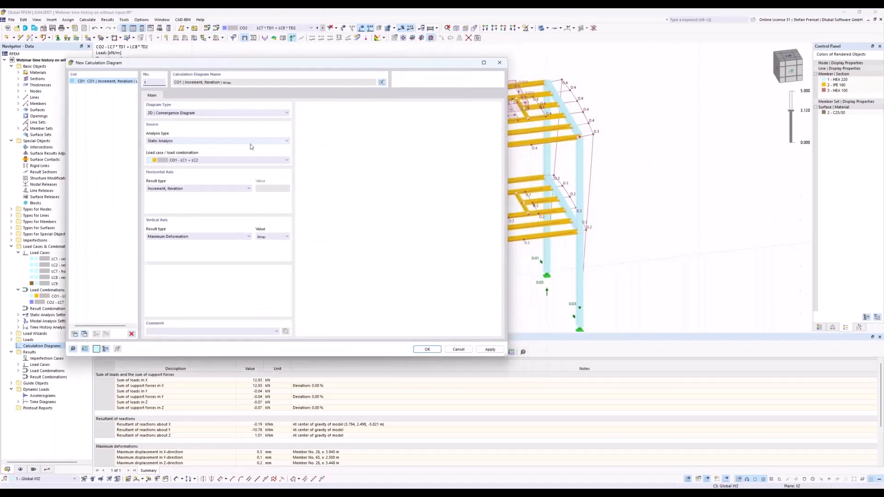
pyautogui.click(203, 115)
pyautogui.click(204, 121)
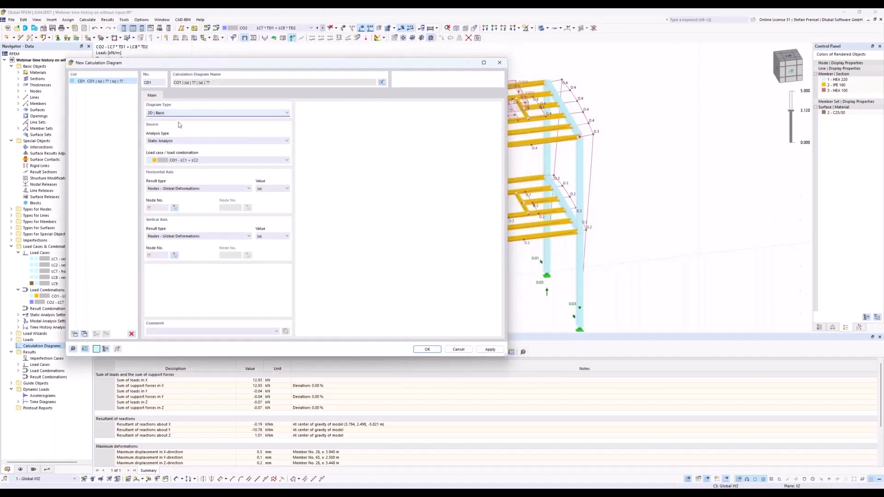
pyautogui.click(207, 142)
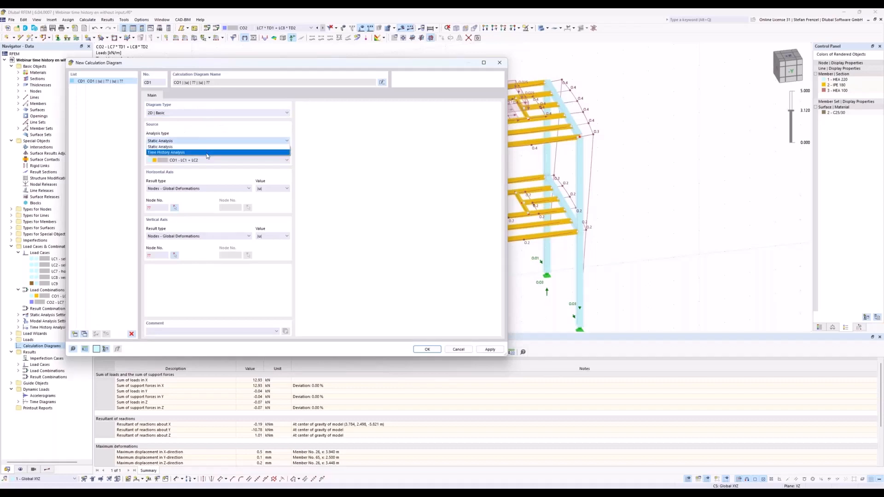
pyautogui.click(207, 153)
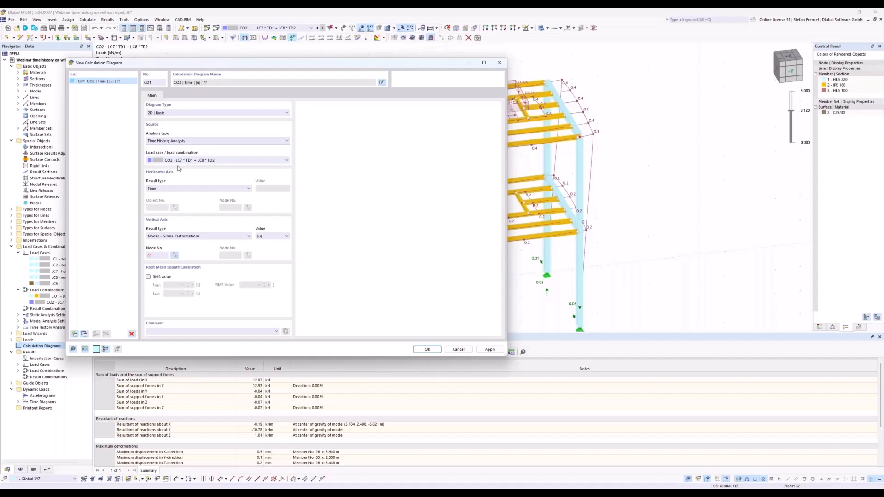
# Plot nodal accelerations on the diagram's vertical axis for node 43 at the machine opening on the upper floor.
pyautogui.click(209, 236)
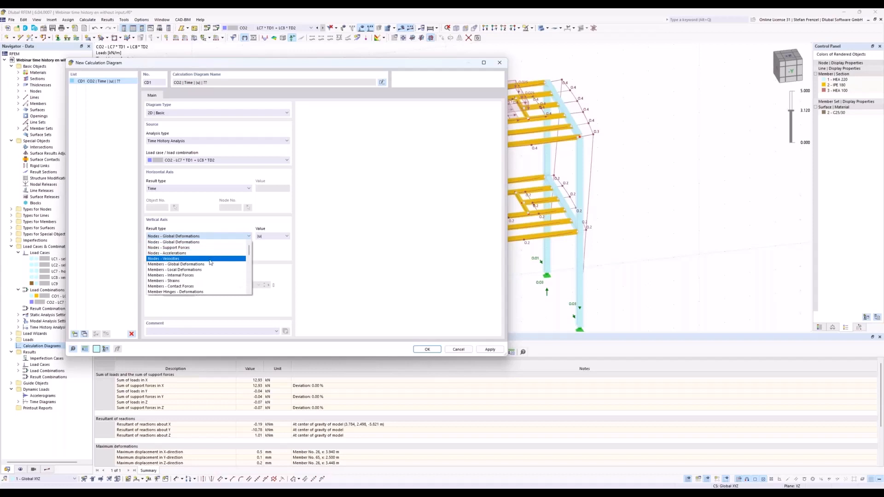
pyautogui.click(208, 253)
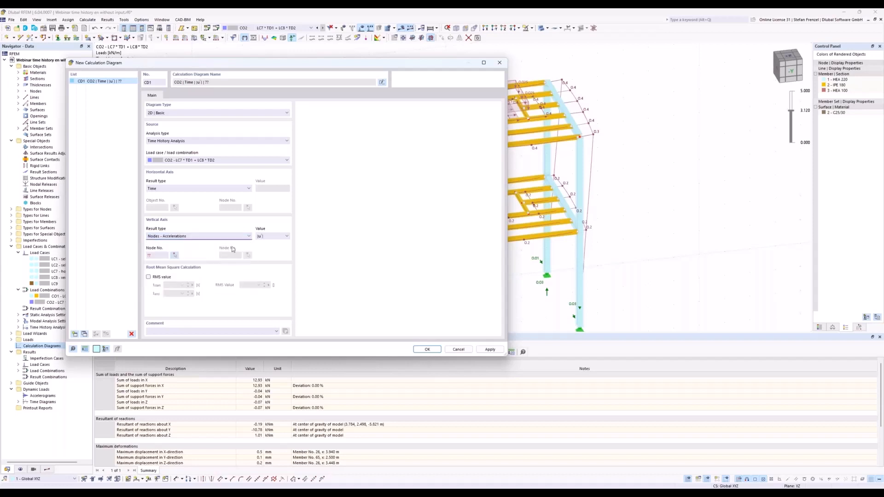
pyautogui.click(271, 235)
pyautogui.click(271, 236)
pyautogui.click(174, 255)
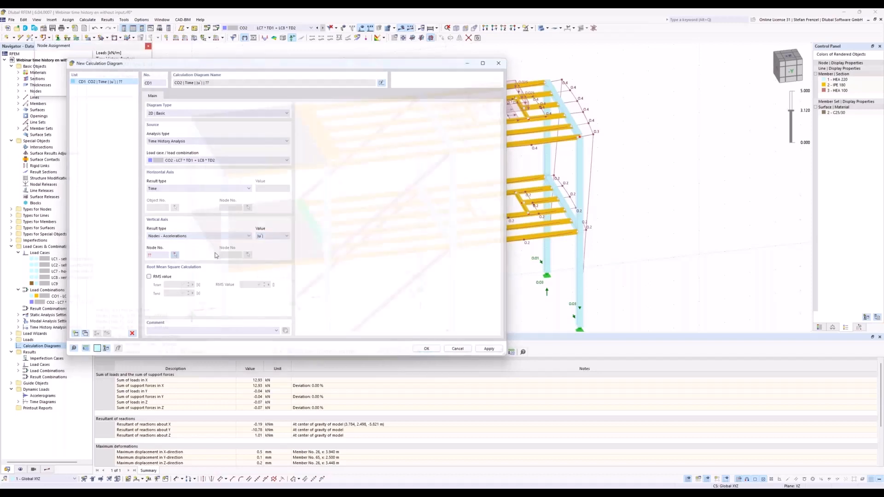
pyautogui.click(523, 110)
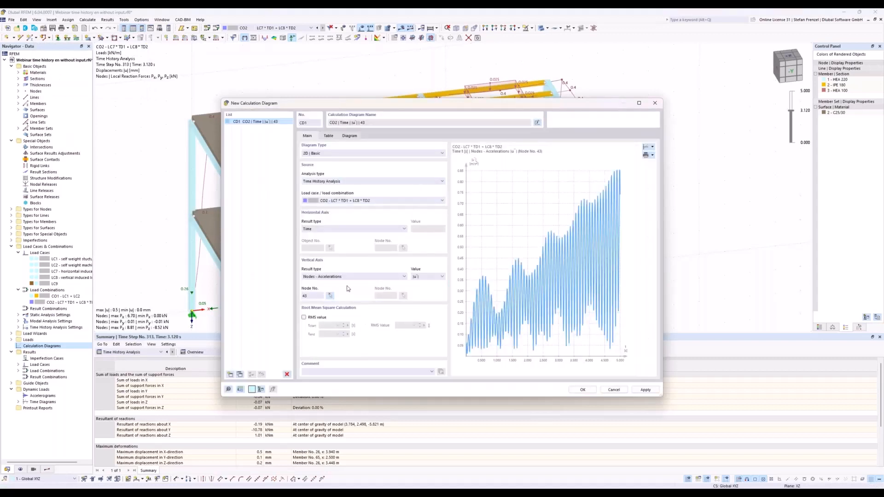
# Switch the diagram's plotted acceleration for node 43 to the X component and save the calculation diagram.
pyautogui.click(426, 277)
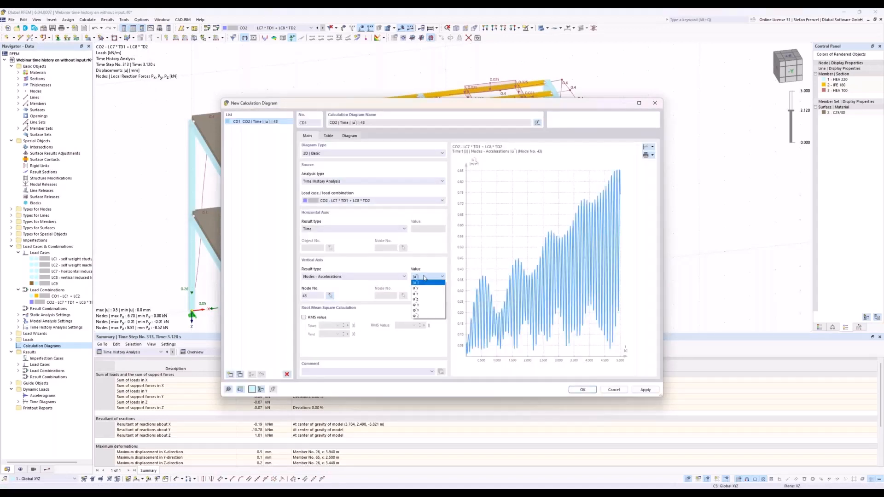
pyautogui.click(425, 299)
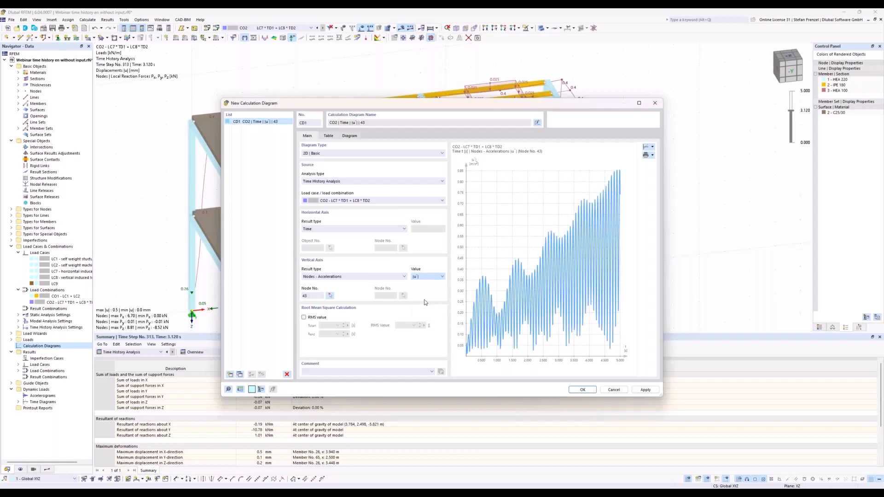
pyautogui.click(437, 277)
pyautogui.press('Escape')
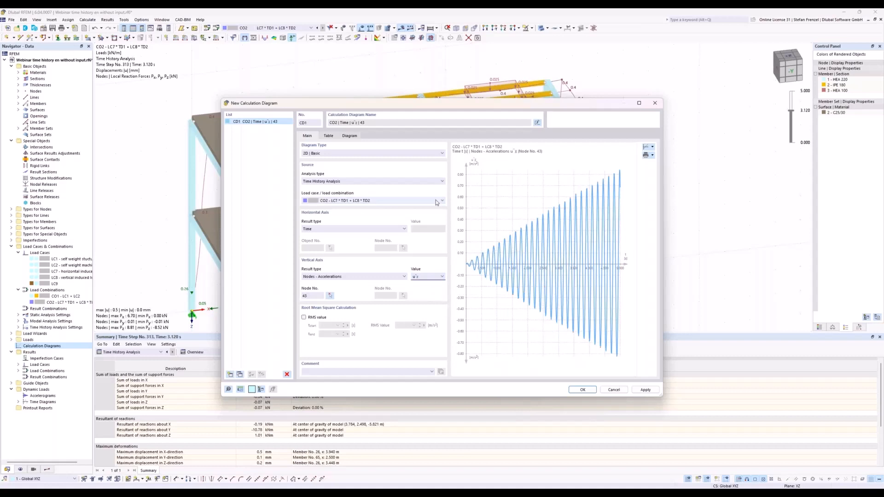
pyautogui.click(435, 277)
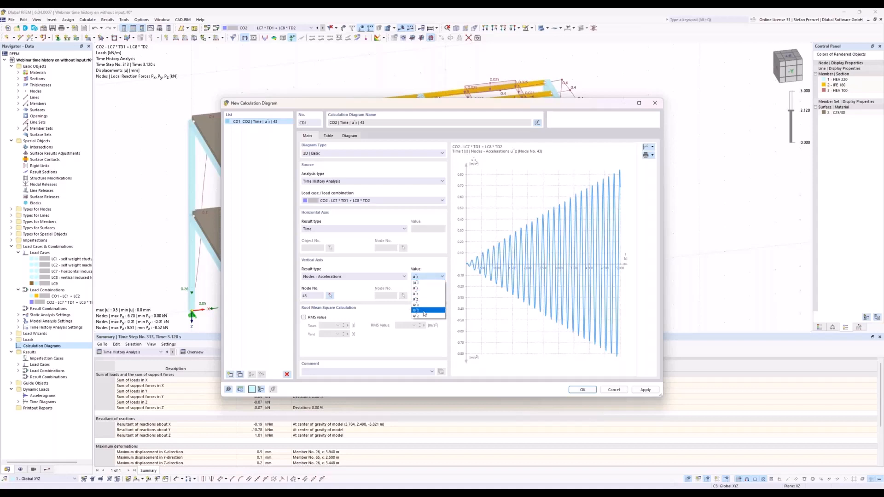
pyautogui.click(428, 283)
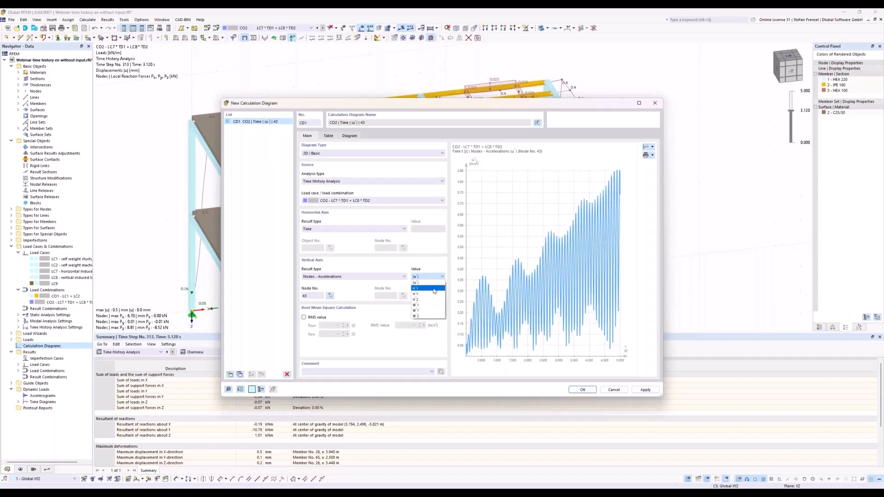
pyautogui.click(433, 289)
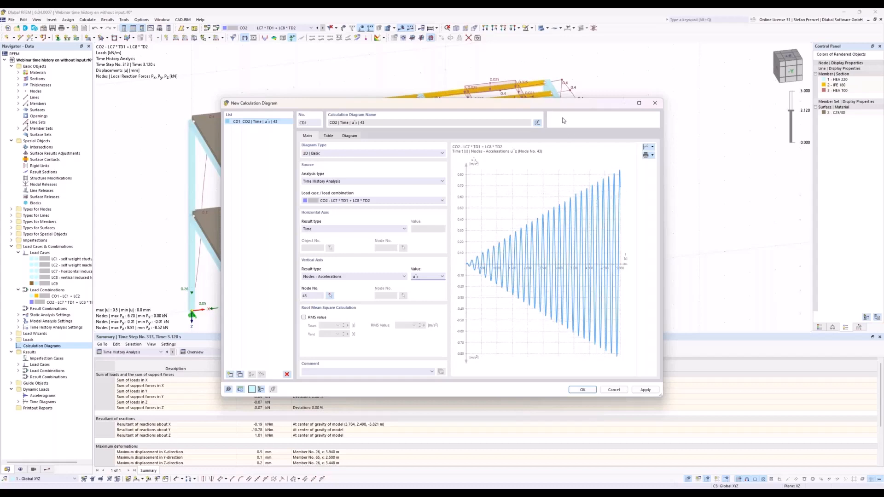
pyautogui.moveTo(561, 105); pyautogui.dragTo(537, 124)
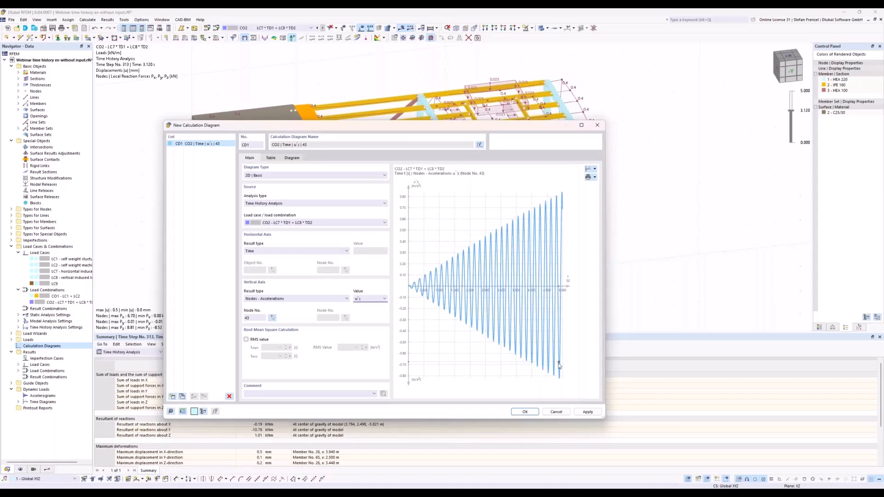
pyautogui.click(529, 413)
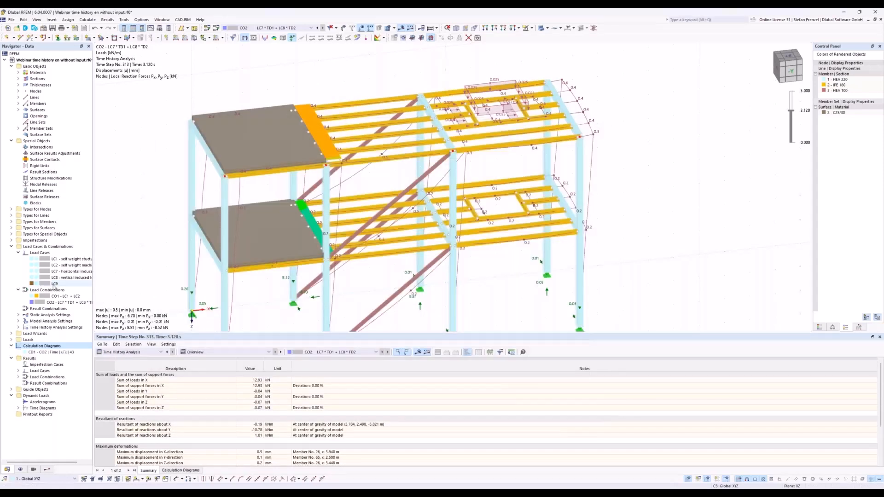
# In the time history analysis settings of CO2, choose constant Lehr's damping and set the damping constant D to 0.02.
pyautogui.rightClick(62, 302)
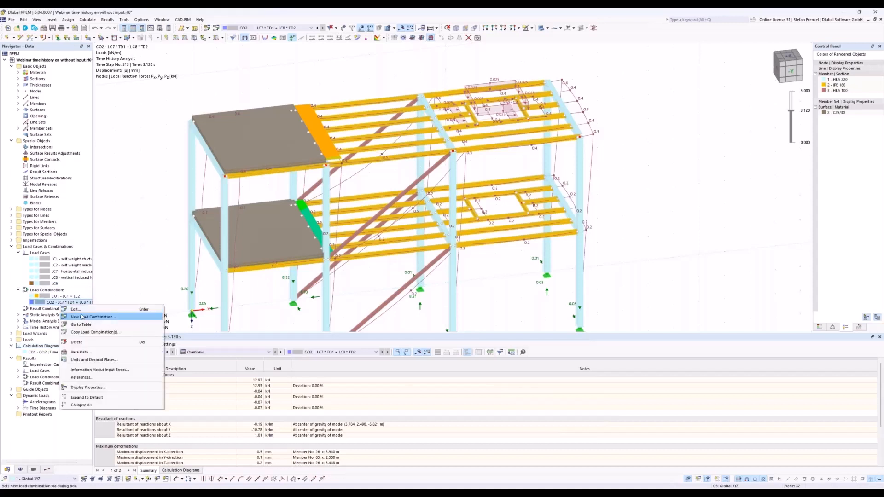
pyautogui.click(90, 313)
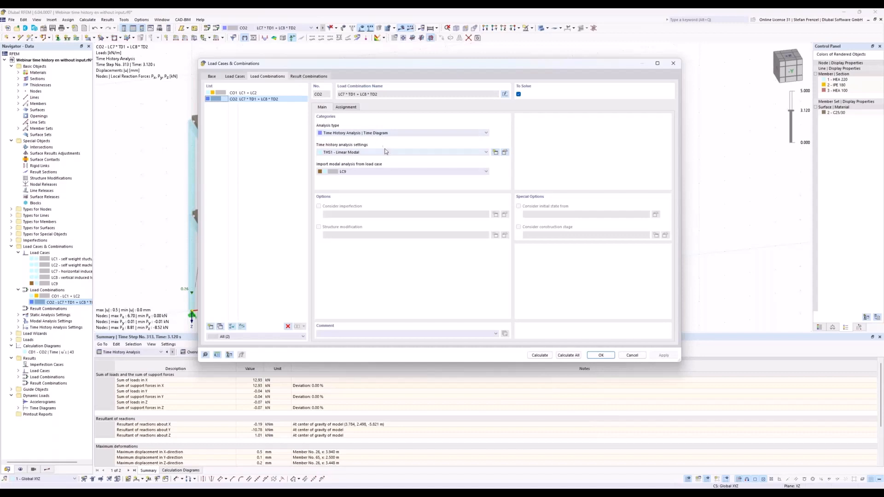
pyautogui.click(505, 152)
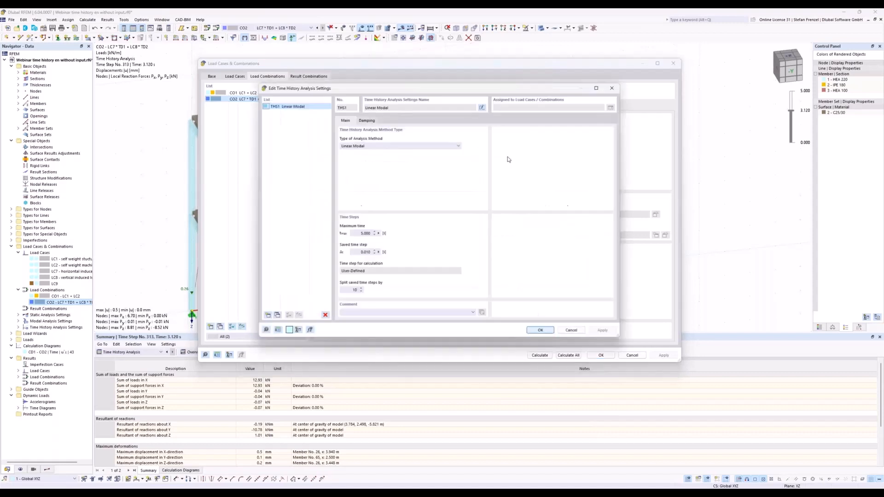
pyautogui.click(360, 122)
pyautogui.click(360, 146)
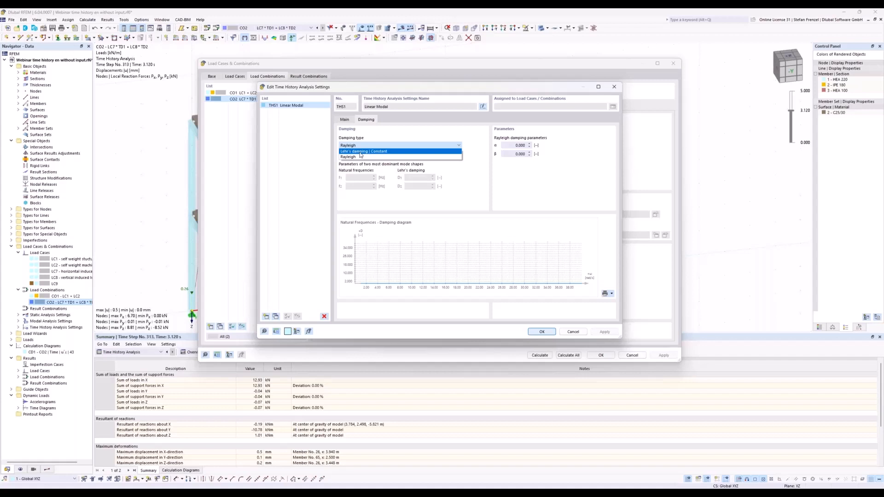
pyautogui.click(362, 152)
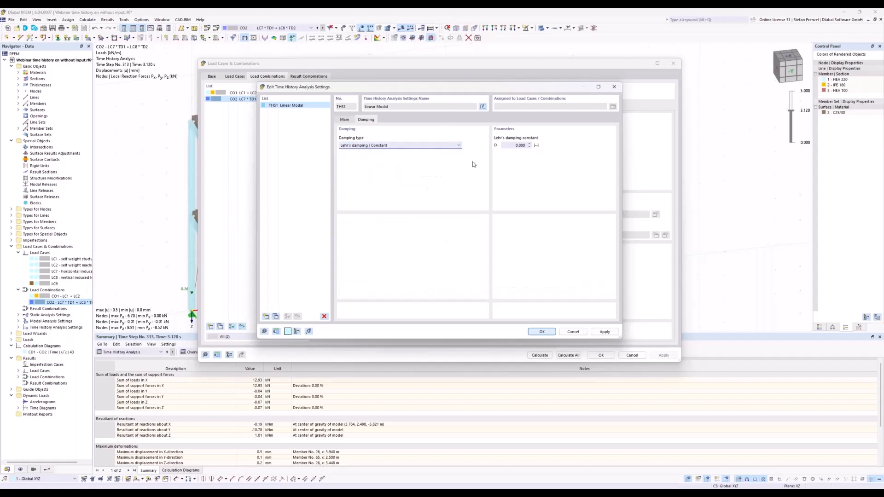
pyautogui.click(511, 147)
pyautogui.write('0,02')
# Check the available analysis methods, apply the damping settings while accepting deletion of the CO2 results, and recalculate CO2.
pyautogui.click(345, 119)
pyautogui.click(362, 146)
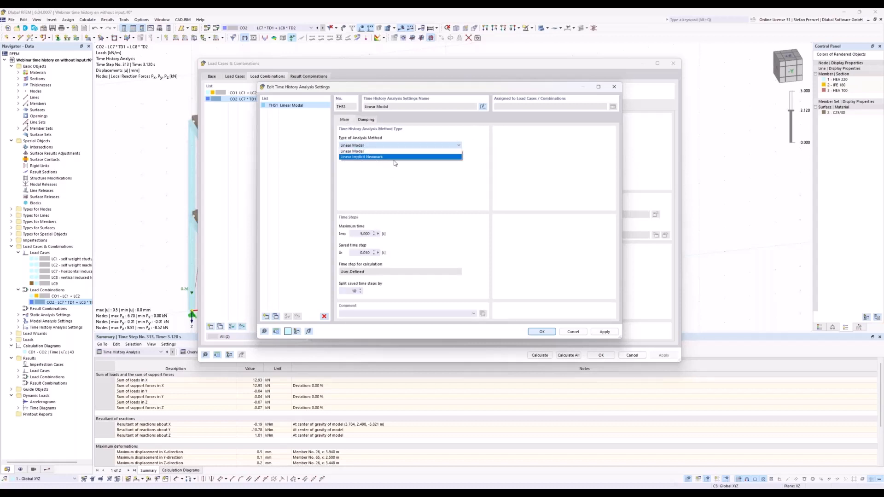
pyautogui.click(367, 119)
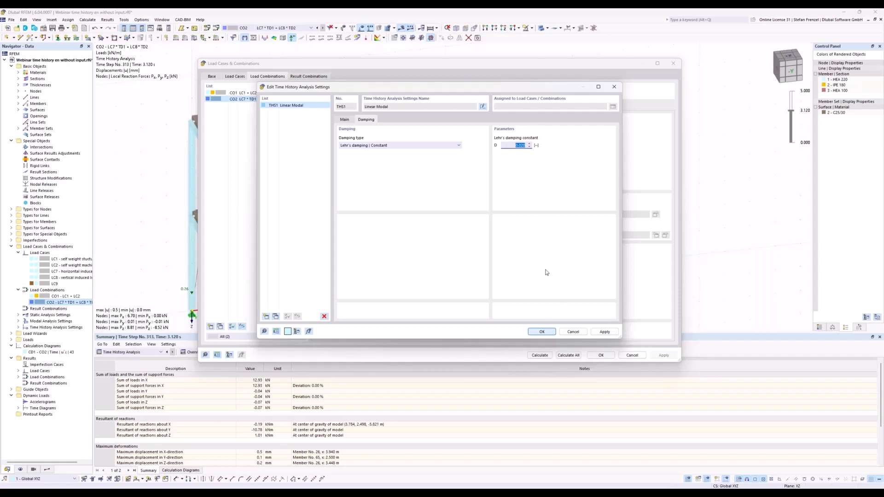
pyautogui.click(541, 332)
pyautogui.click(542, 332)
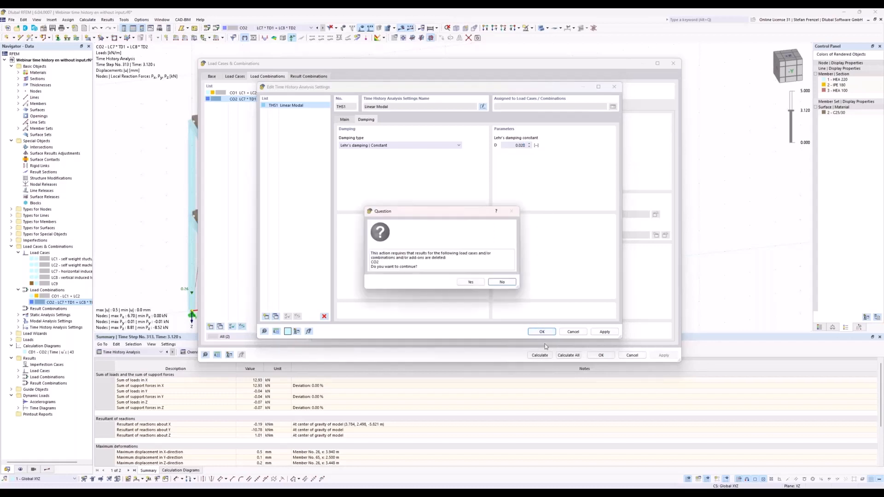
pyautogui.click(471, 283)
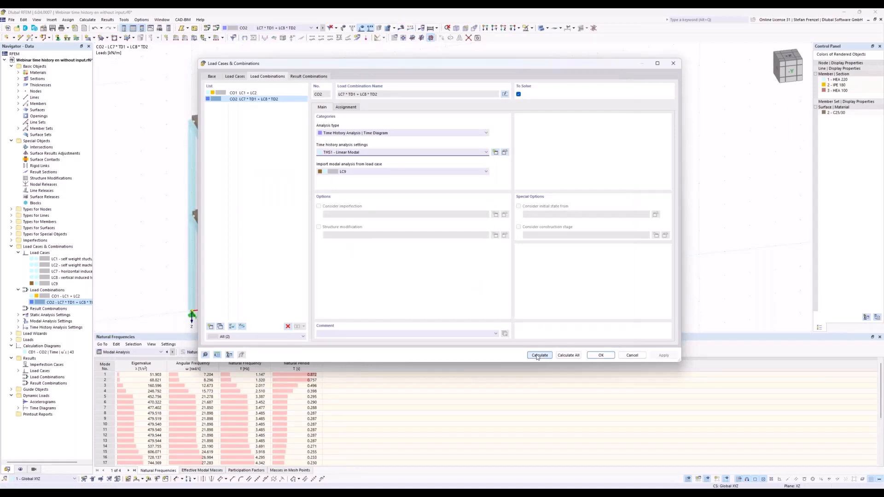
pyautogui.click(538, 356)
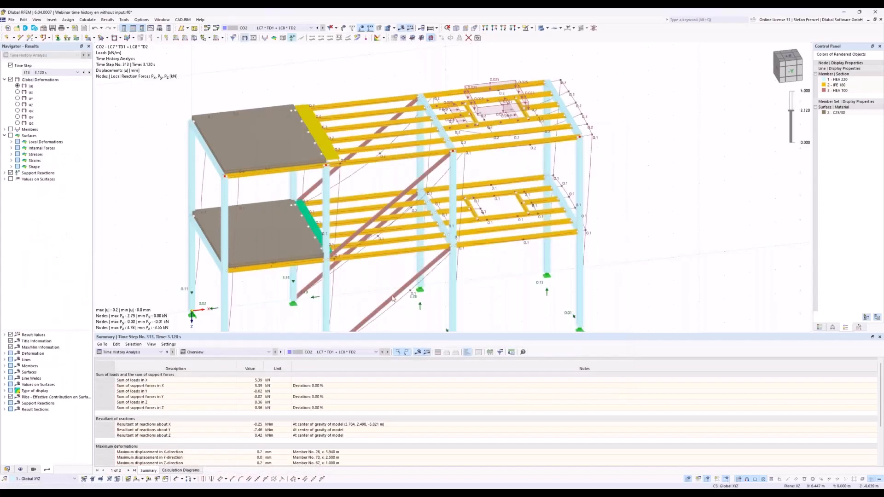
# Reopen calculation diagram CD1 to examine the recalculated X acceleration of node 43, and close it.
pyautogui.scroll(-4, 406, 178)
pyautogui.scroll(2, 293, 236)
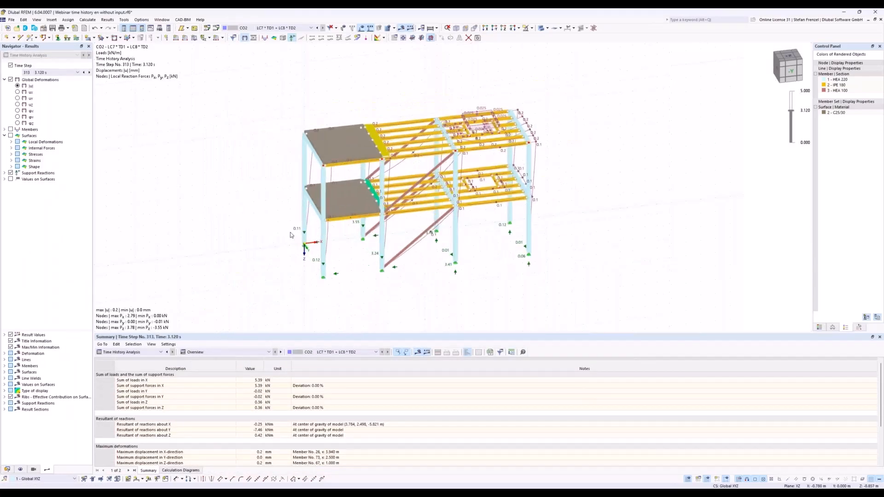
pyautogui.click(8, 470)
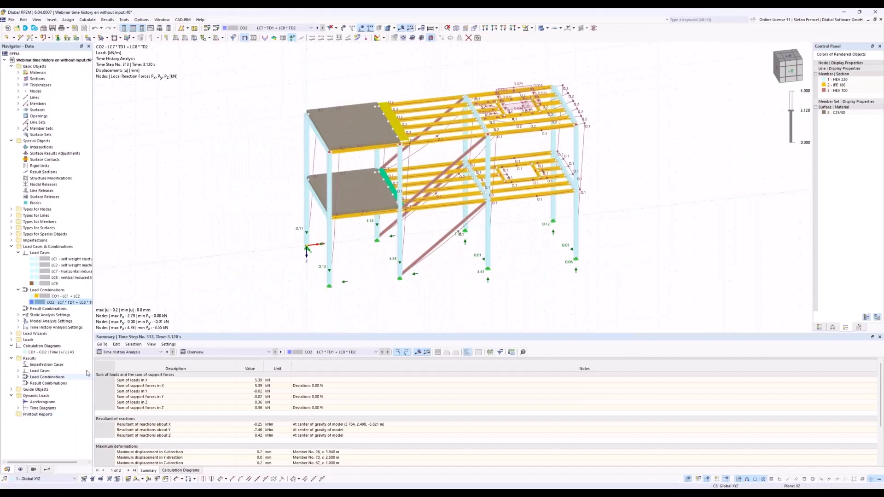
pyautogui.doubleClick(67, 353)
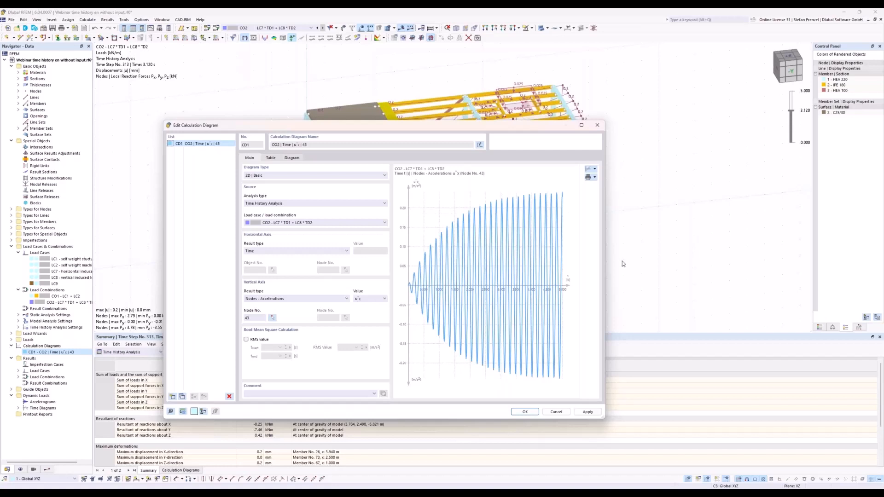
pyautogui.click(524, 413)
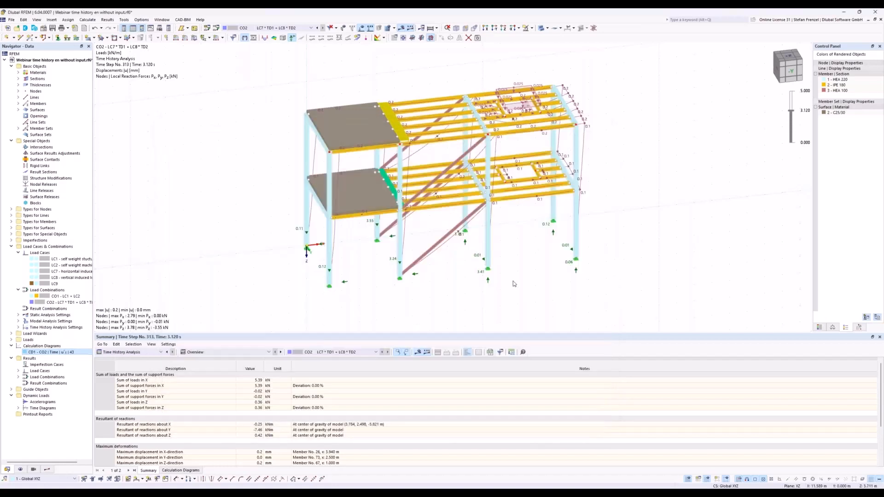
pyautogui.scroll(-4, 517, 282)
pyautogui.scroll(5, 450, 276)
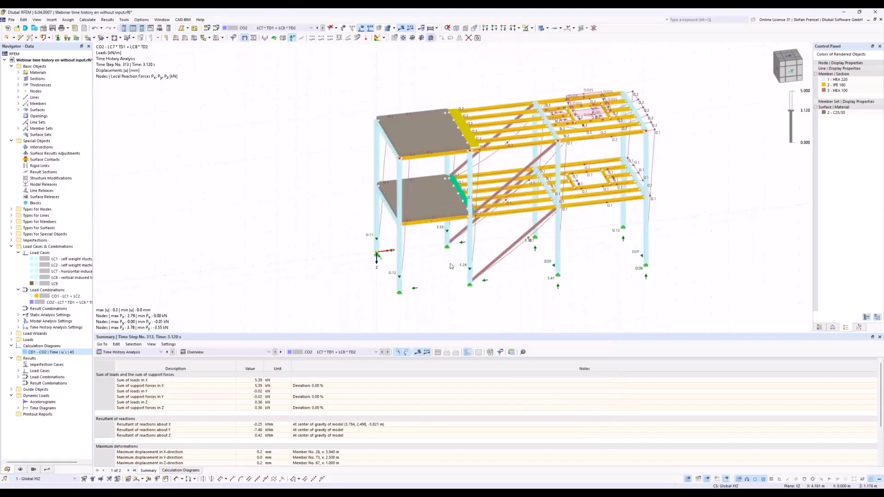
pyautogui.scroll(-3, 451, 264)
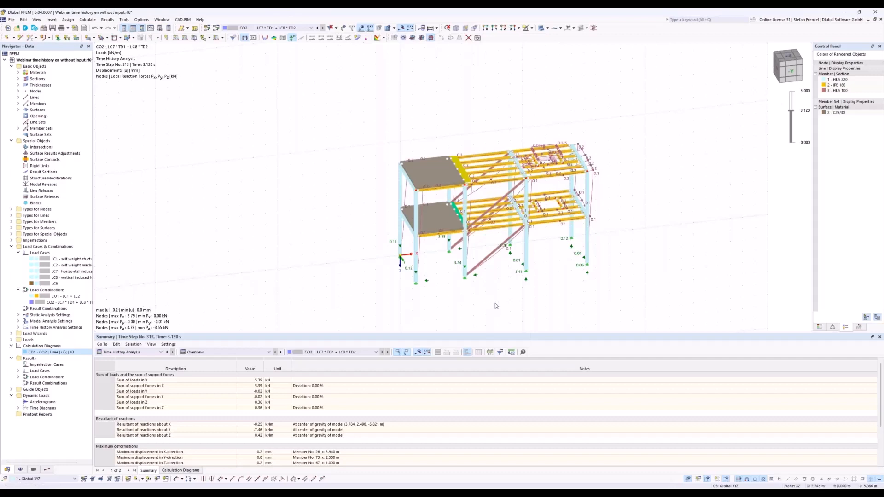
pyautogui.keyDown('ctrl'); pyautogui.moveTo(496, 303); pyautogui.dragTo(491, 271, button='middle'); pyautogui.keyUp('ctrl')
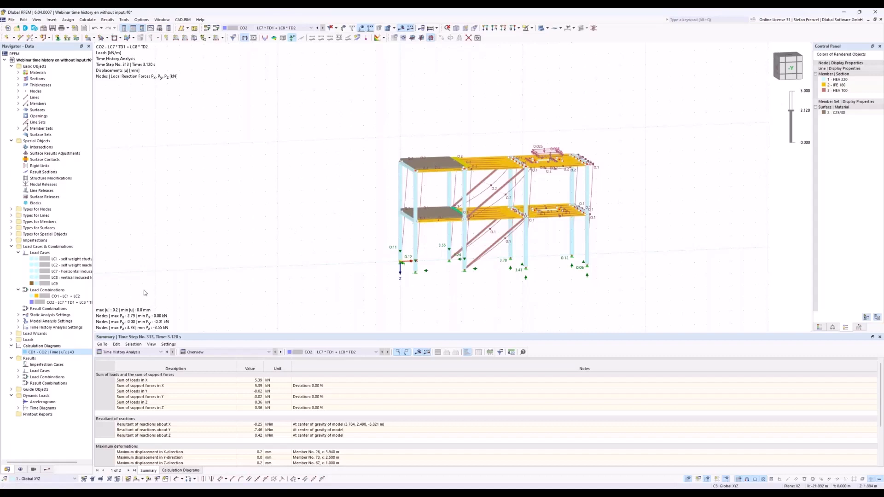
# Create a new structure modification with stiffness modification enabled for sections and bring up its section factors beside the model.
pyautogui.doubleClick(41, 179)
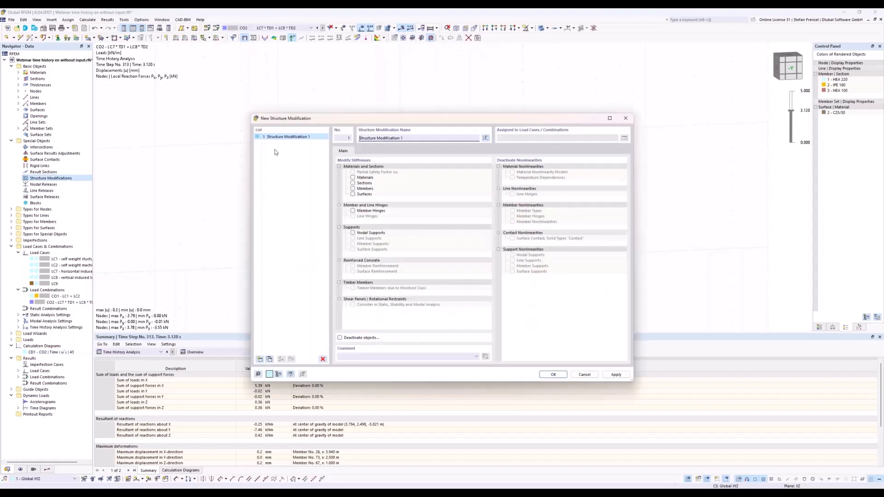
pyautogui.click(353, 183)
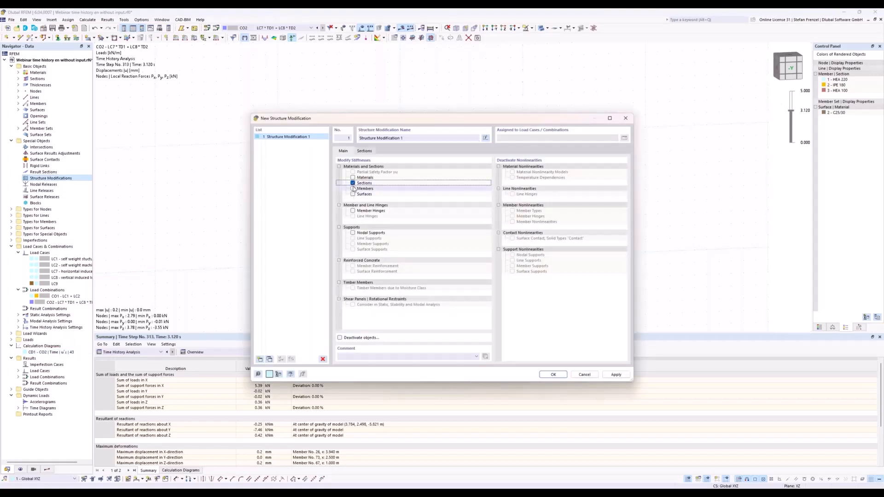
pyautogui.click(366, 151)
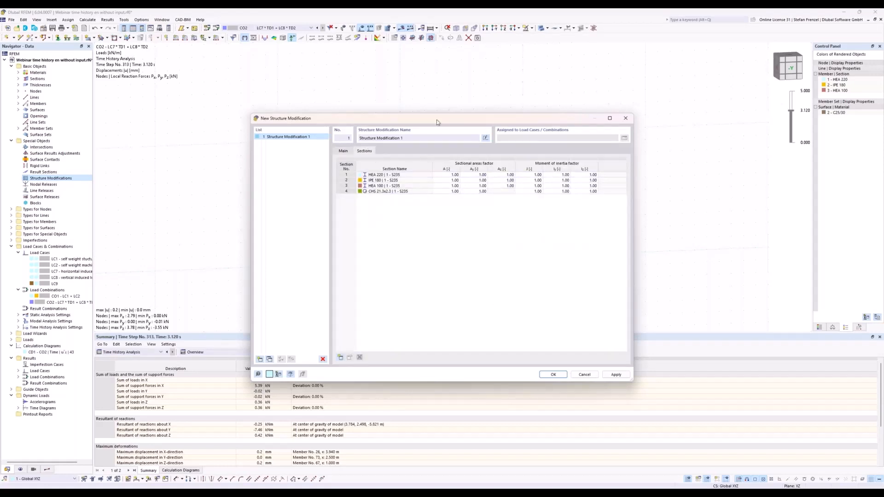
pyautogui.moveTo(437, 120); pyautogui.dragTo(465, 253)
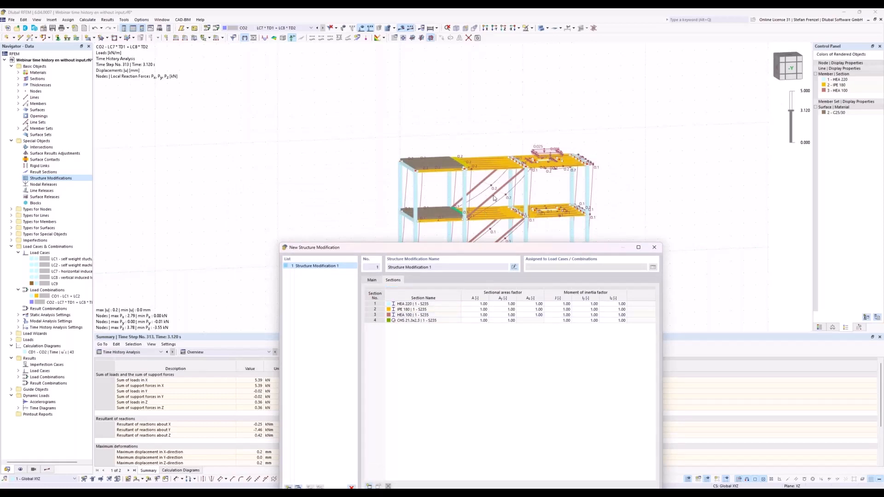
# Set the sectional area factors A, Ay and Az of the HEA 100 section to 2.00 in Structure Modification 1.
pyautogui.click(478, 315)
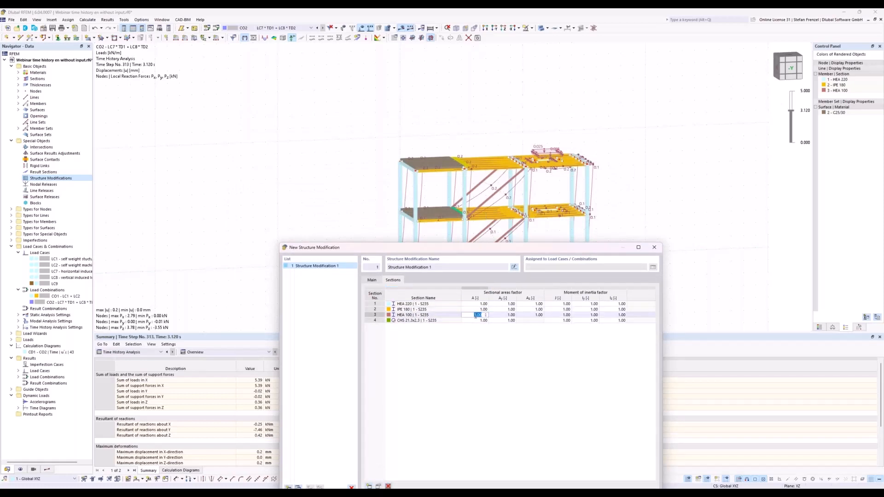
pyautogui.write('2')
pyautogui.press('Tab')
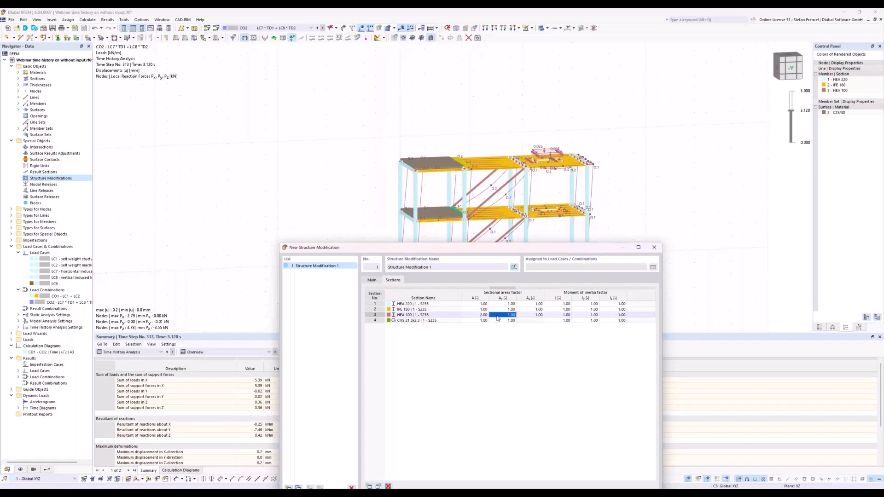
pyautogui.write('2')
pyautogui.press('Tab')
pyautogui.write('2')
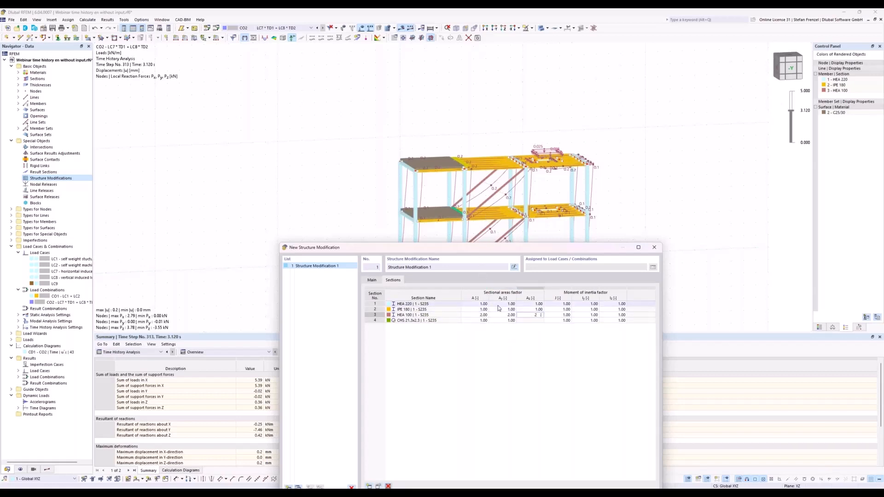
# Copy Structure Modification 1 and set the HEA 100 sectional area factors A, Ay and Az to 0.50 in the copy.
pyautogui.moveTo(489, 252); pyautogui.dragTo(450, 113)
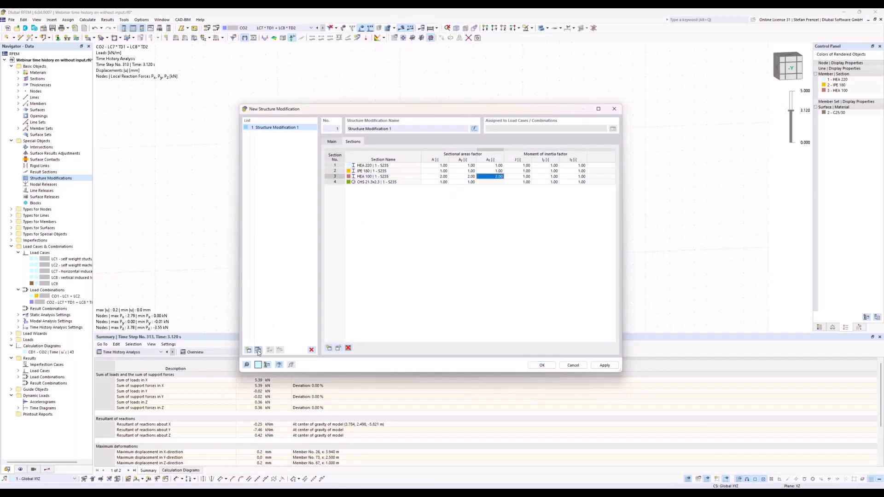
pyautogui.click(258, 351)
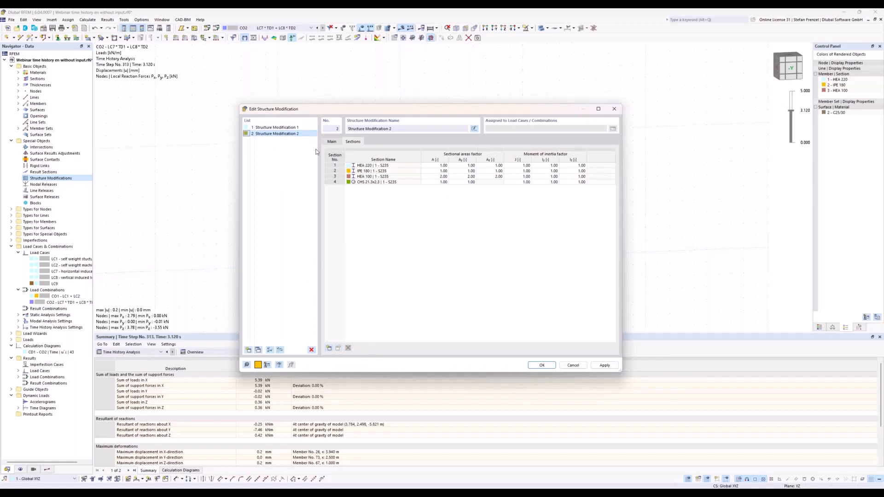
pyautogui.click(437, 176)
pyautogui.click(438, 177)
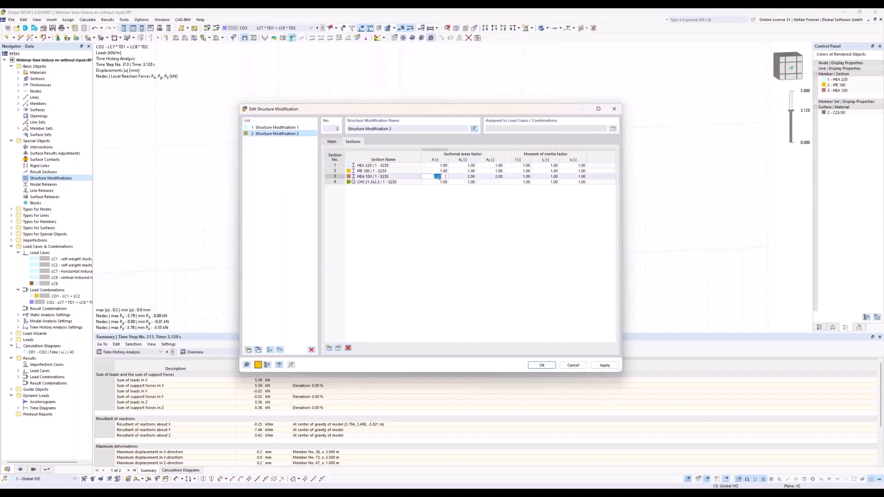
pyautogui.write('0,5')
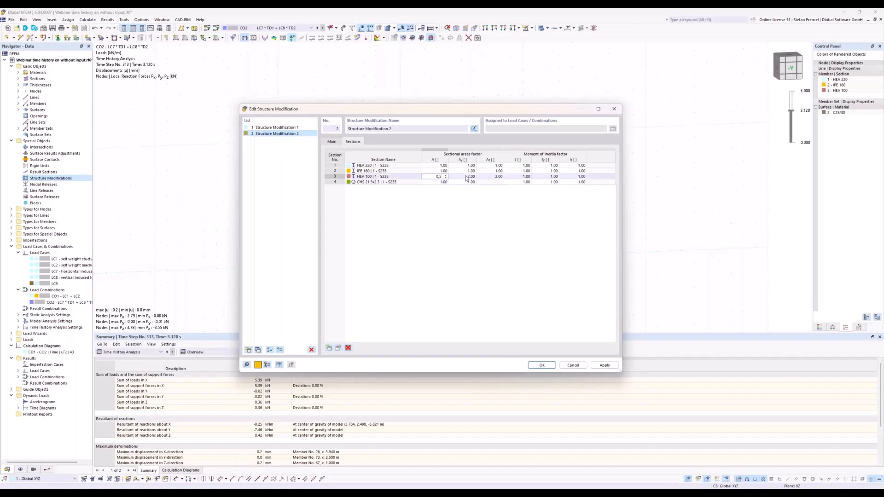
pyautogui.press('Tab')
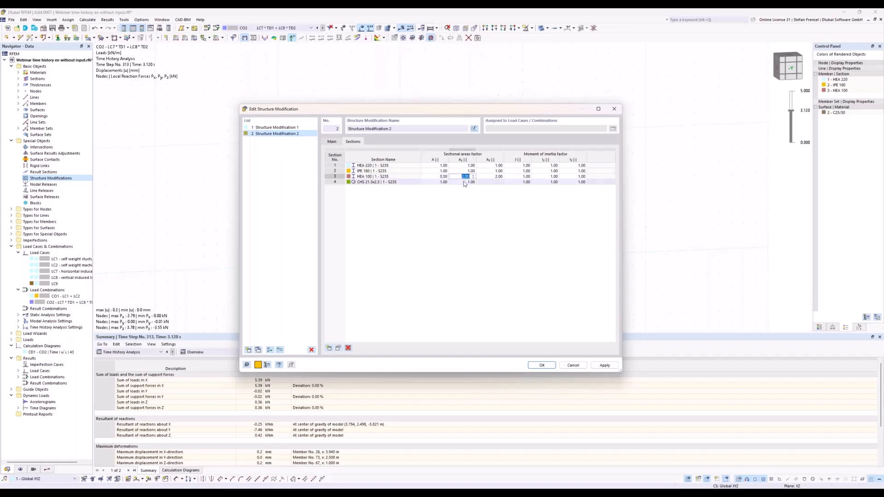
pyautogui.write('0,5')
pyautogui.press('Tab')
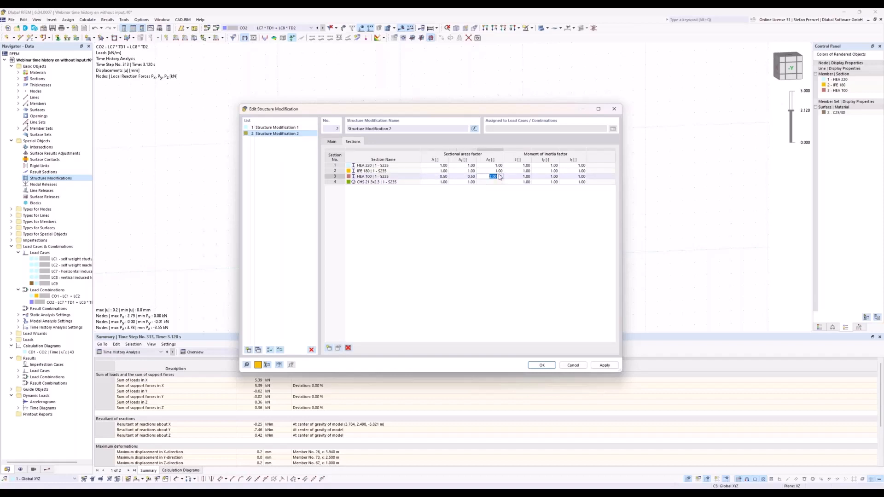
pyautogui.write('0,5')
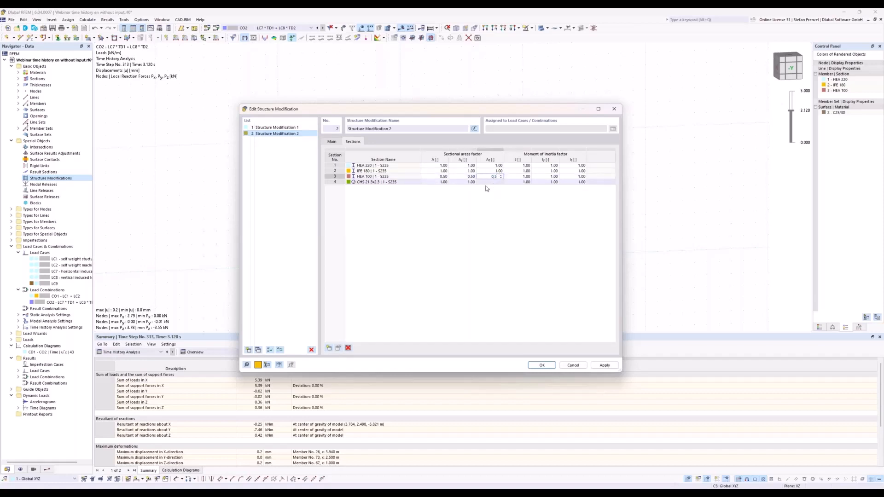
pyautogui.click(485, 186)
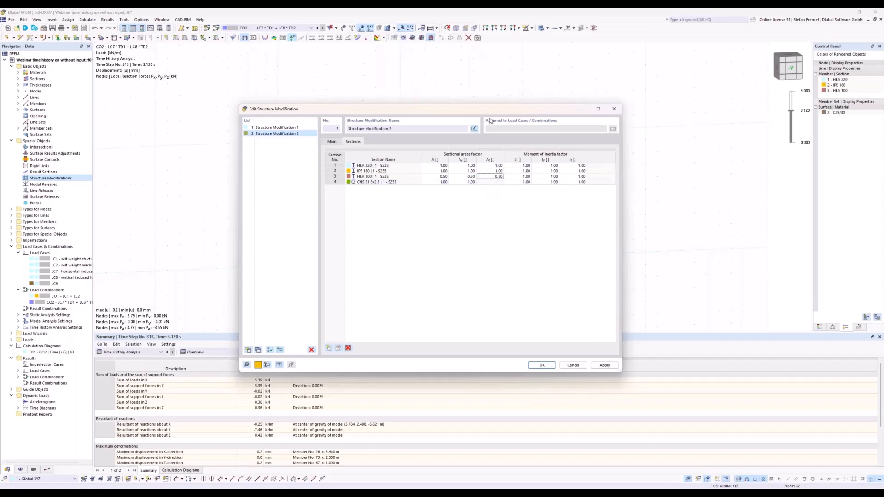
# Rename Structure Modification 1 as "double stiffness" and Structure Modification 2 as "half stiffness", and save both.
pyautogui.moveTo(489, 111); pyautogui.dragTo(489, 156)
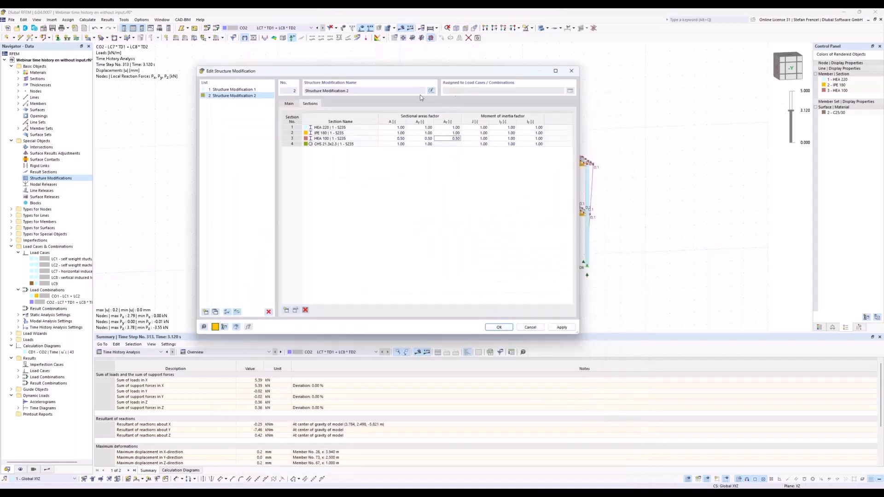
pyautogui.click(234, 90)
pyautogui.click(237, 96)
pyautogui.click(237, 89)
pyautogui.click(431, 92)
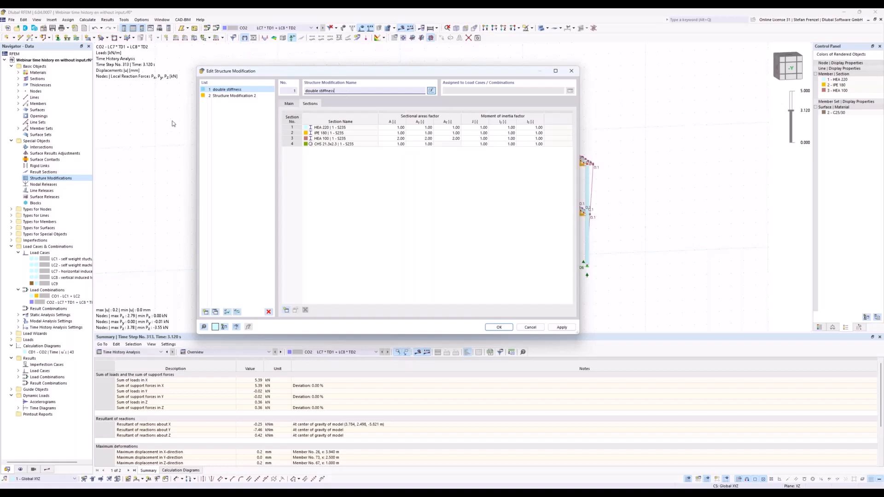
pyautogui.click(226, 95)
pyautogui.click(431, 91)
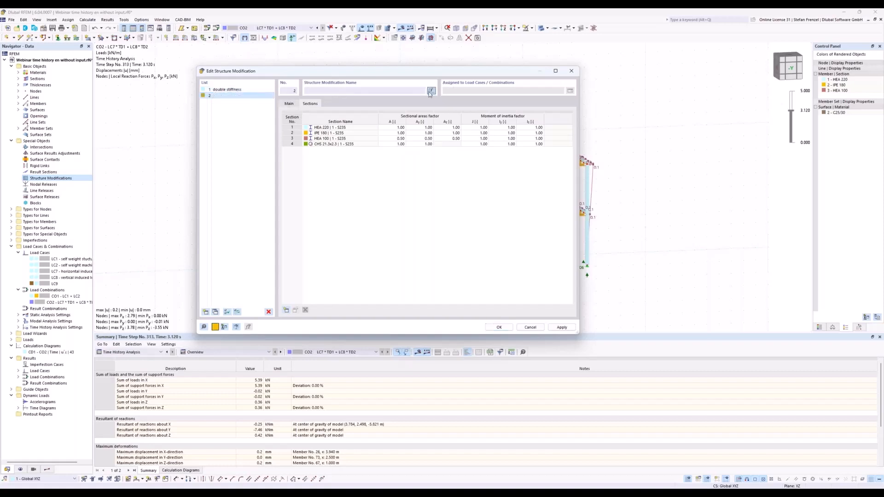
pyautogui.press('Delete')
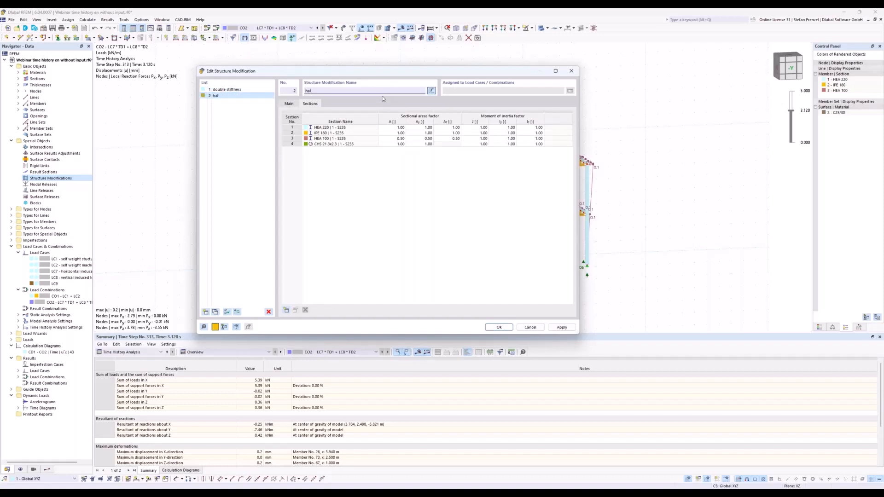
pyautogui.write('half stiffness')
pyautogui.click(379, 221)
pyautogui.click(499, 327)
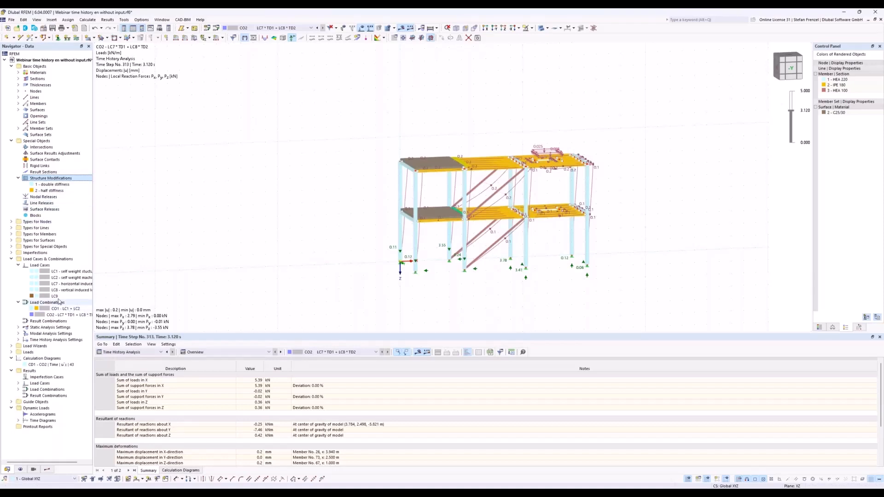
# Open LC9 for editing and add another modal analysis load case that uses structure modification 1 - double stiffness.
pyautogui.click(55, 297)
pyautogui.rightClick(56, 297)
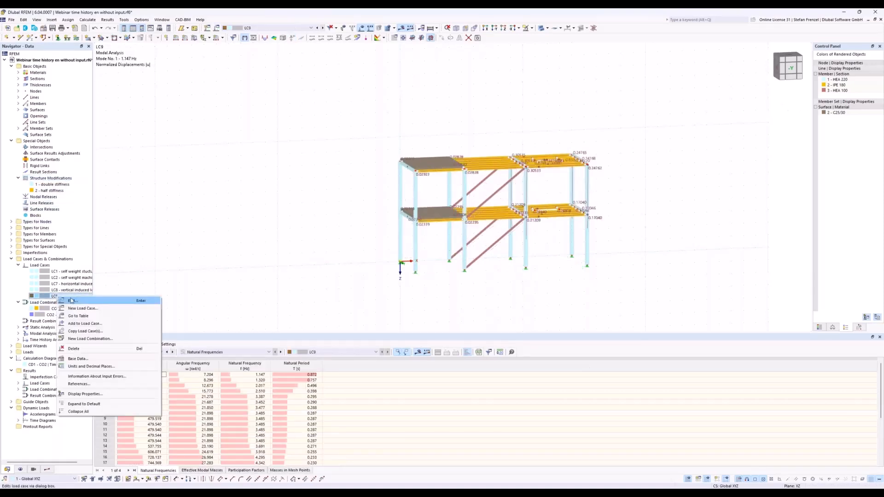
pyautogui.click(115, 299)
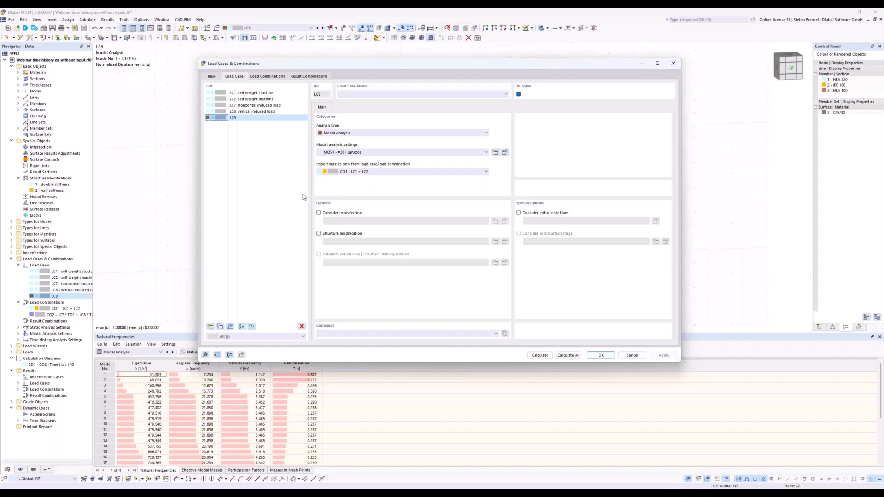
pyautogui.click(211, 326)
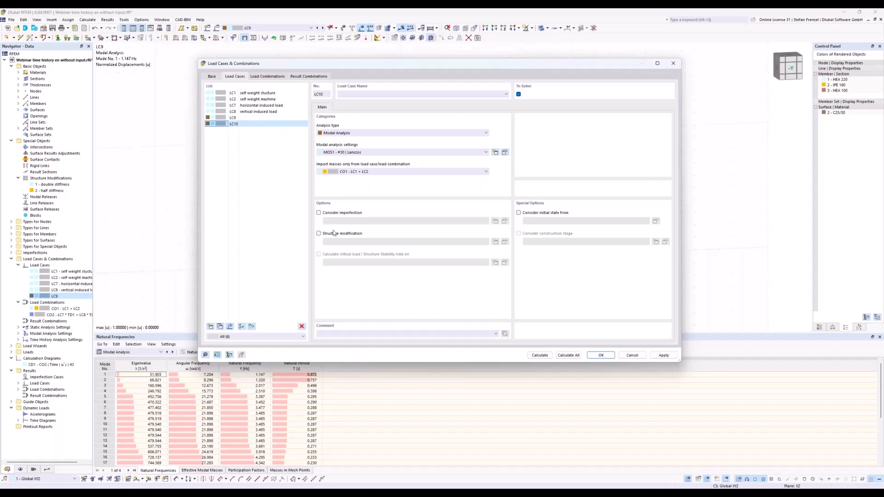
pyautogui.click(320, 233)
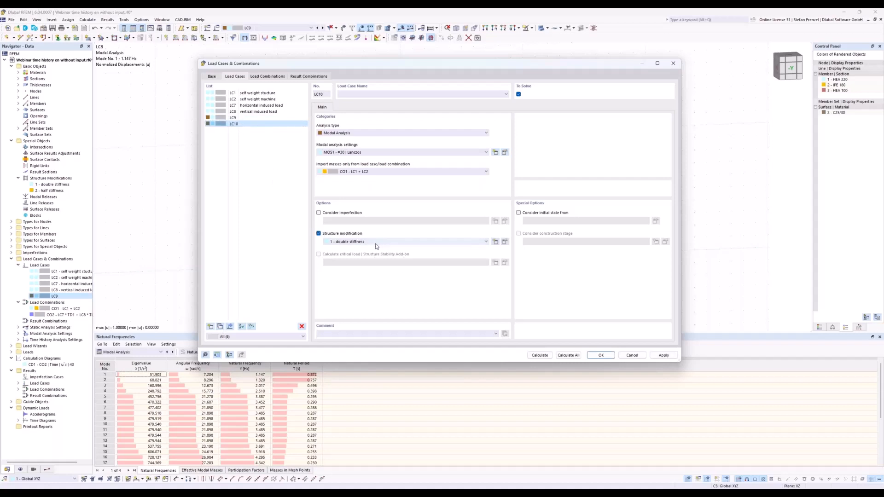
# Copy LC10 and assign structure modification 2 - half stiffness to the copied load case.
pyautogui.click(220, 327)
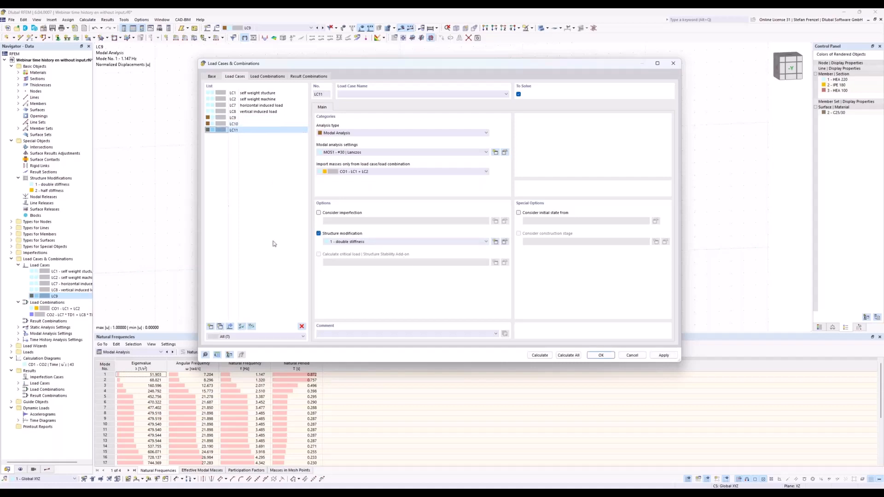
pyautogui.click(333, 241)
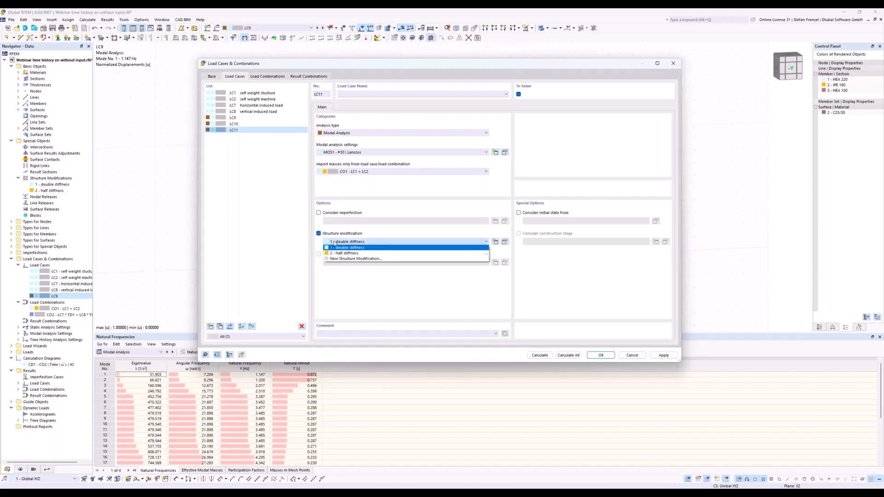
pyautogui.click(337, 252)
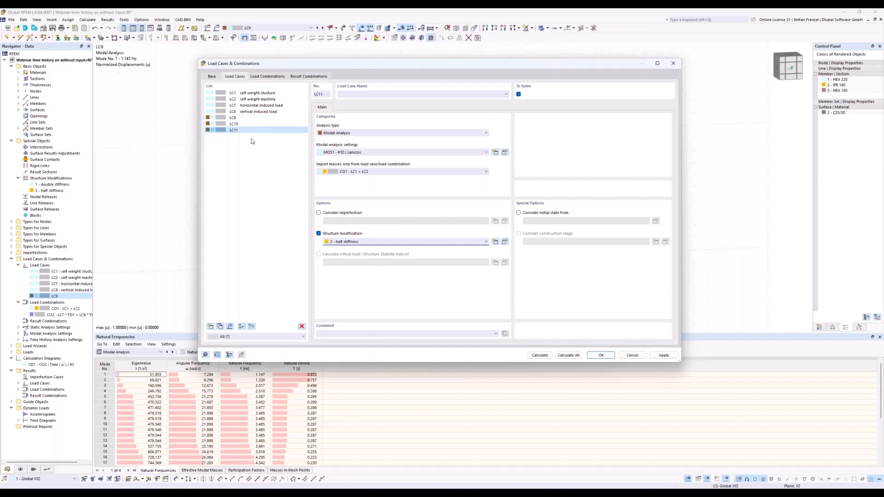
# Copy load combination CO2 and make the copy import its modal analysis from LC10.
pyautogui.click(263, 79)
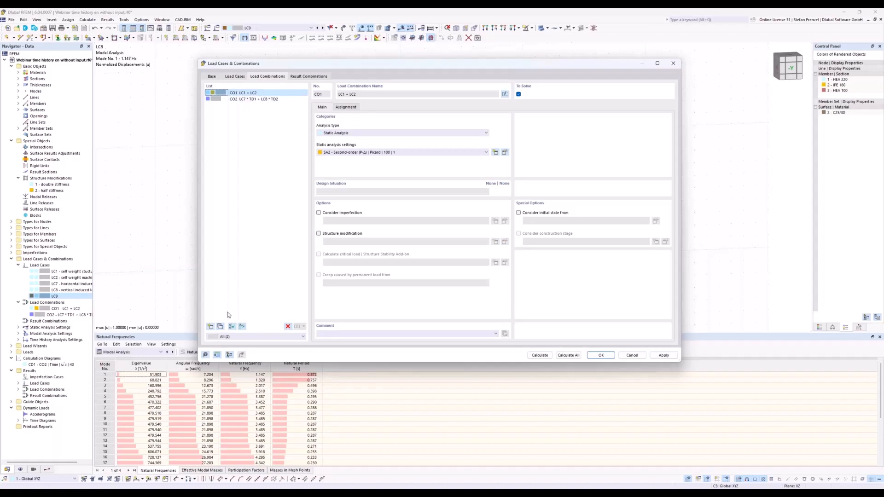
pyautogui.click(234, 99)
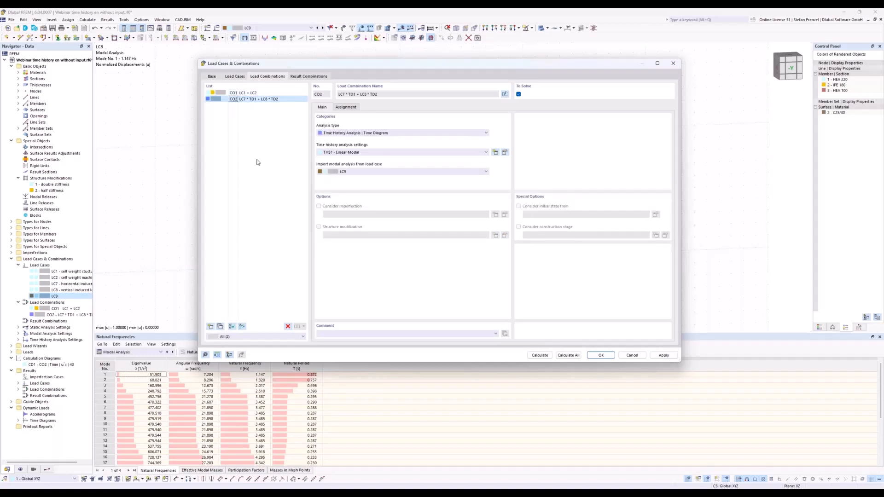
pyautogui.click(220, 326)
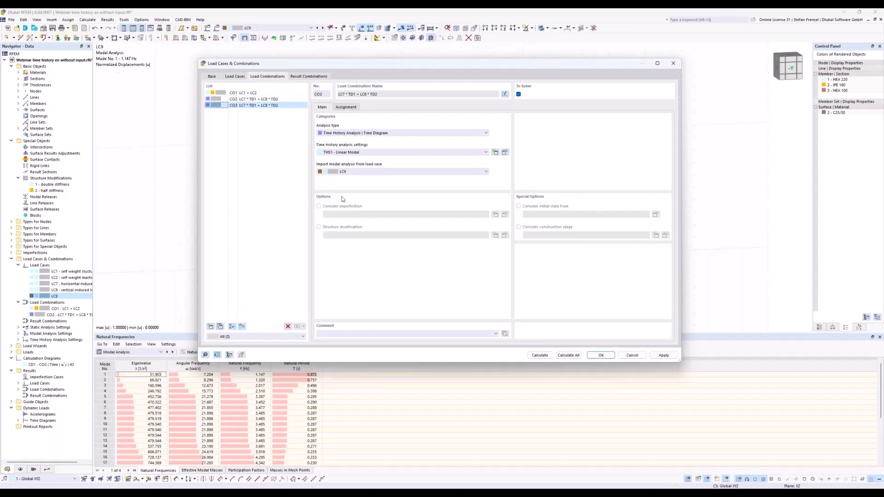
pyautogui.click(350, 171)
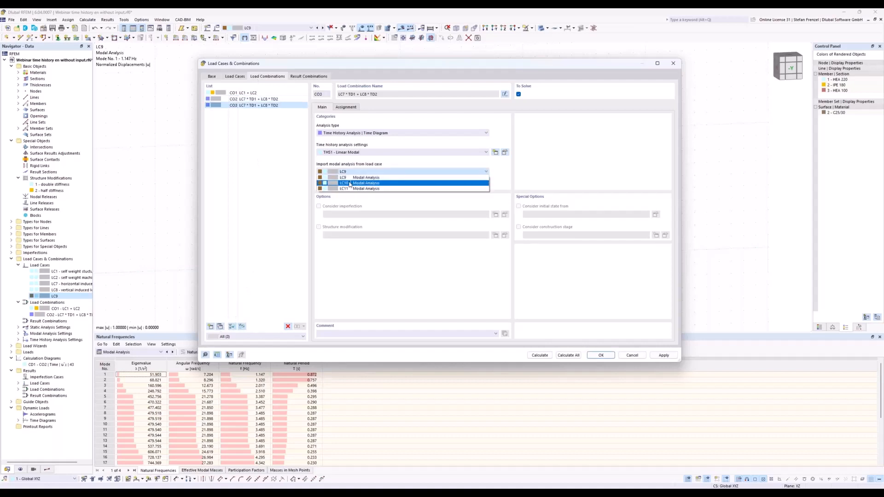
pyautogui.click(349, 184)
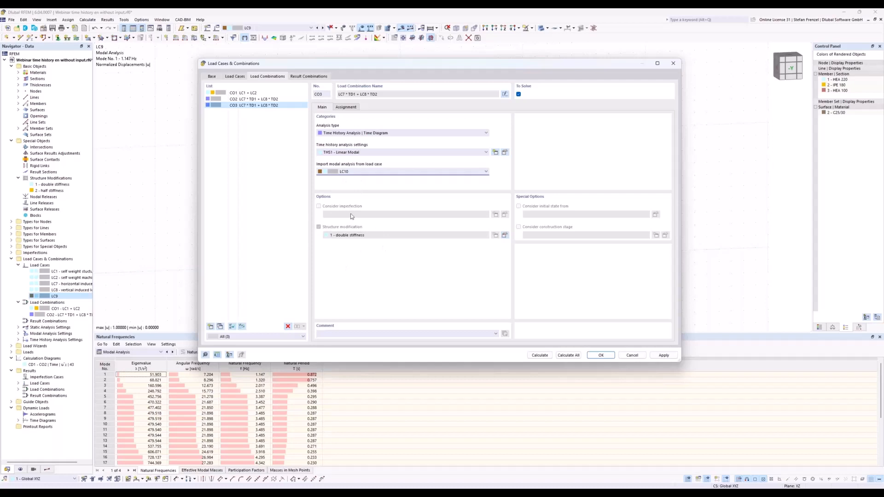
# Copy load combination CO3, choose the load case from which the copy imports its modal analysis, and calculate everything.
pyautogui.click(220, 327)
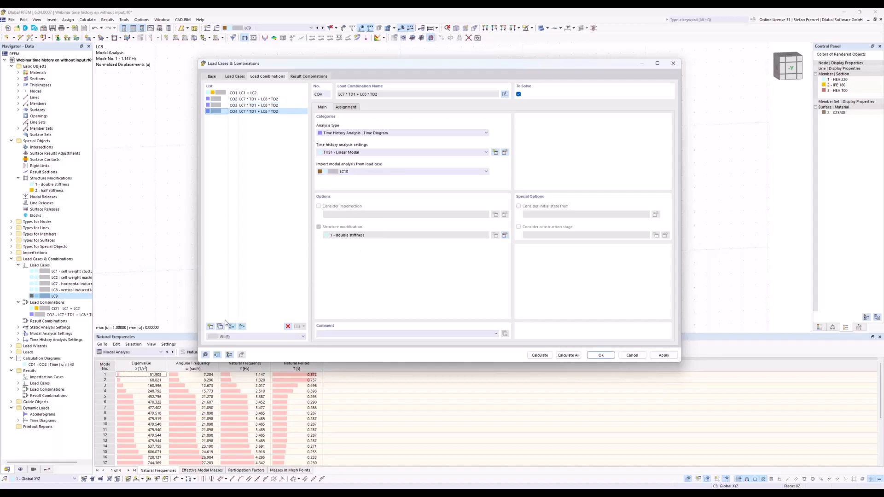
pyautogui.click(354, 173)
pyautogui.click(350, 182)
pyautogui.click(571, 357)
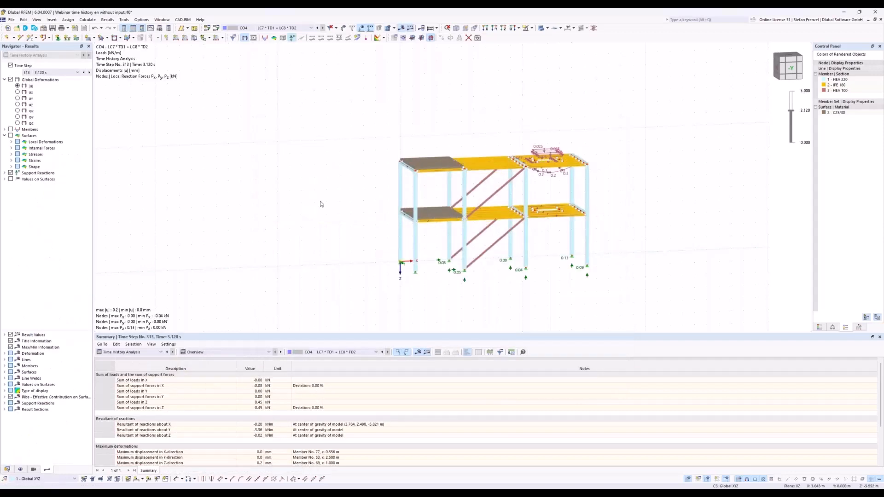
# Open the calculation diagrams, copy CD1 and set the copy's load combination to CO3 - LC7 * TD1 + LC8 * TD2.
pyautogui.keyDown('ctrl'); pyautogui.moveTo(279, 217); pyautogui.dragTo(322, 244, button='middle'); pyautogui.keyUp('ctrl')
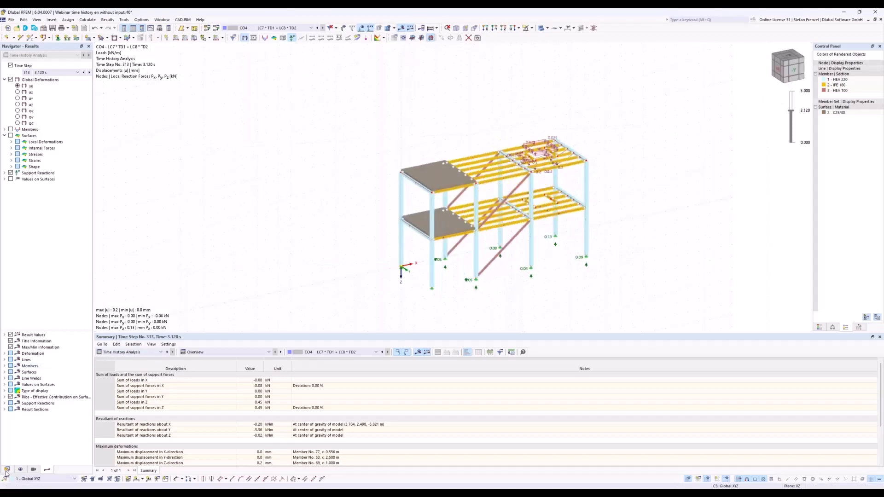
pyautogui.click(20, 469)
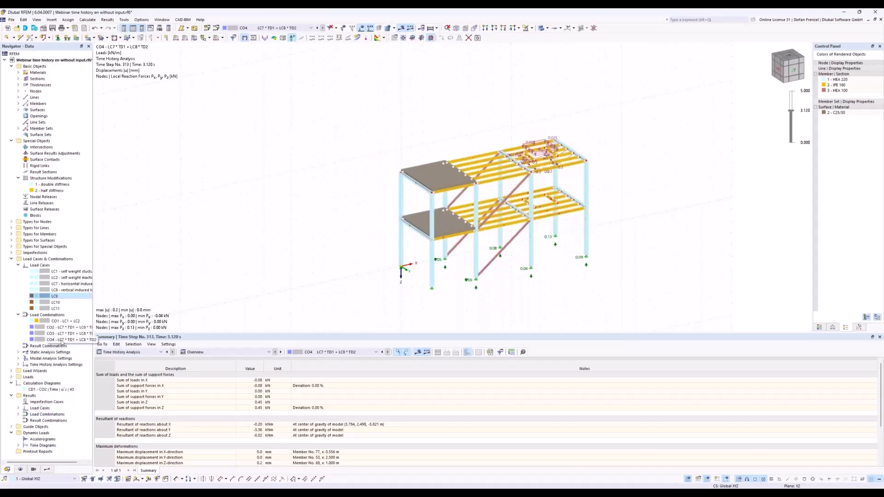
pyautogui.rightClick(48, 386)
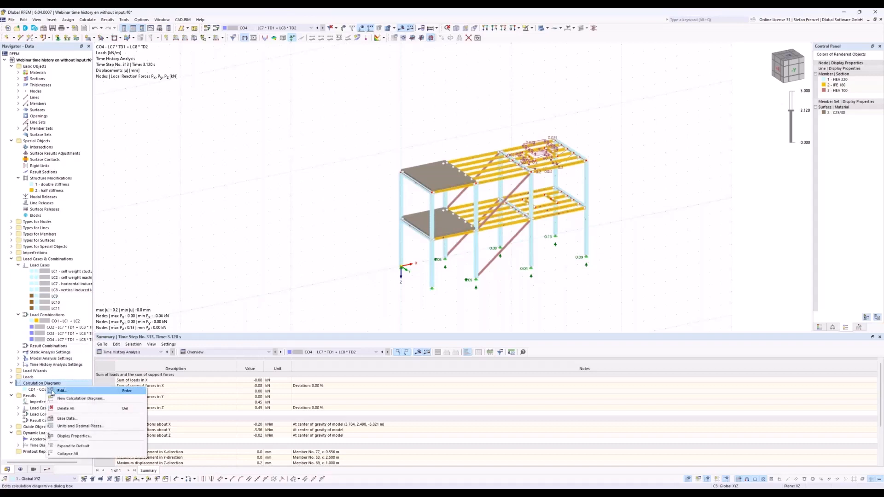
pyautogui.click(62, 391)
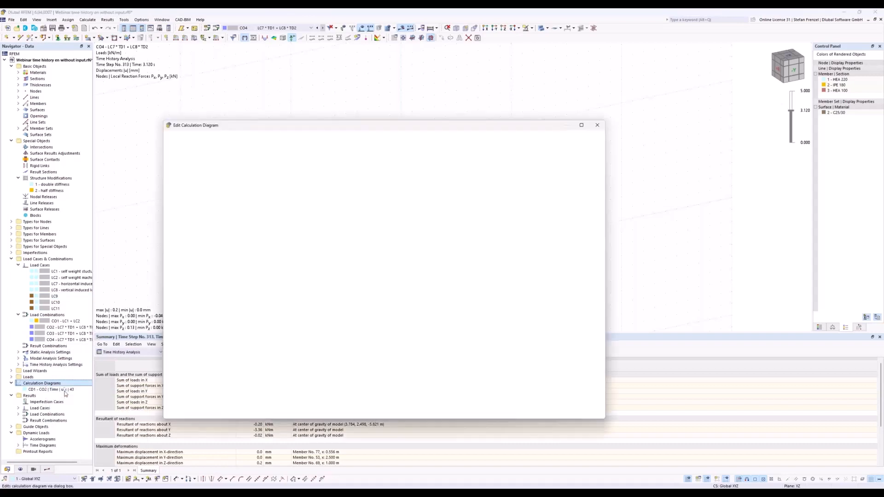
pyautogui.moveTo(289, 124); pyautogui.dragTo(312, 27)
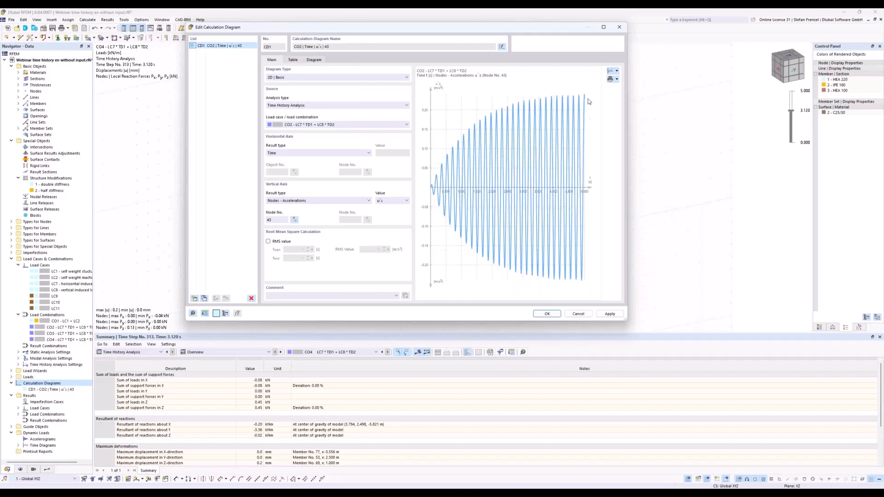
pyautogui.click(205, 299)
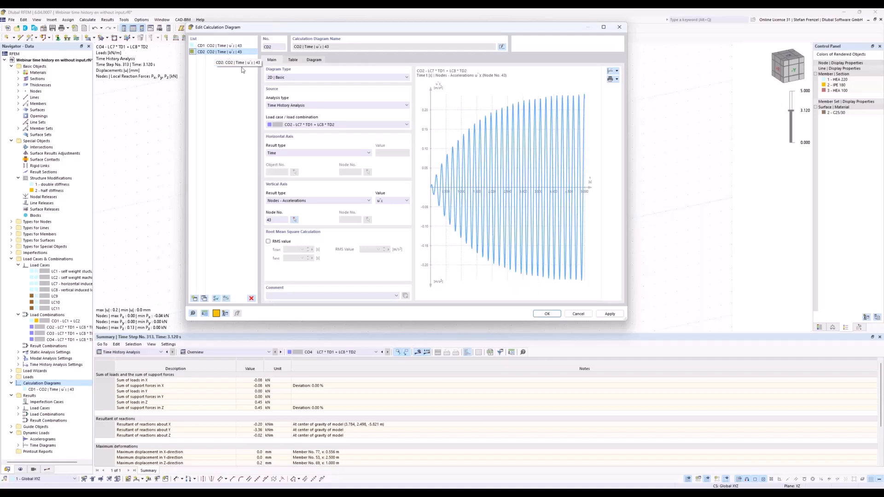
pyautogui.click(313, 125)
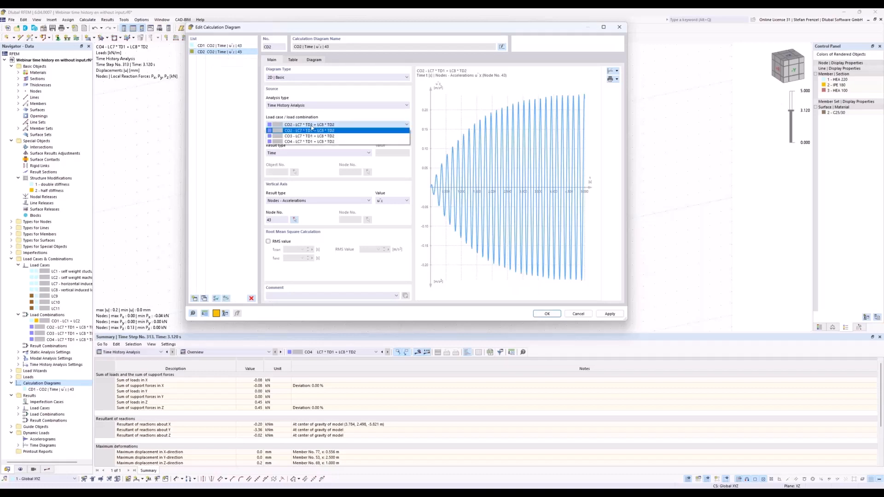
pyautogui.click(309, 136)
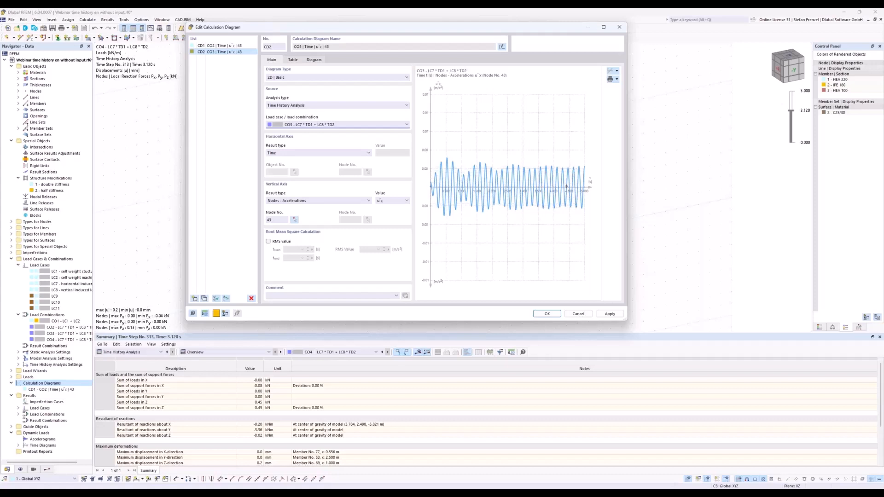
# Inspect the CO3 acceleration curve in diagram CD2, and set the diagram's load combination to CO4 - LC7 * TD1 + LC8 * TD2.
pyautogui.scroll(5, 574, 172)
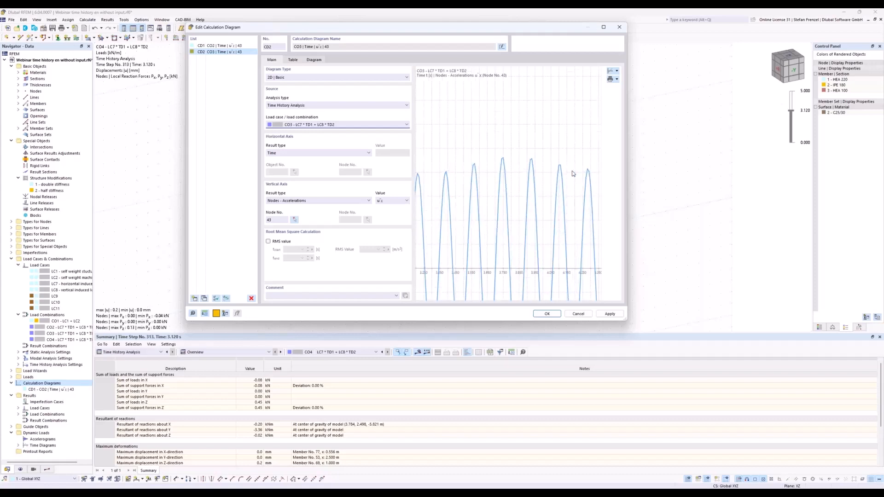
pyautogui.scroll(-5, 553, 165)
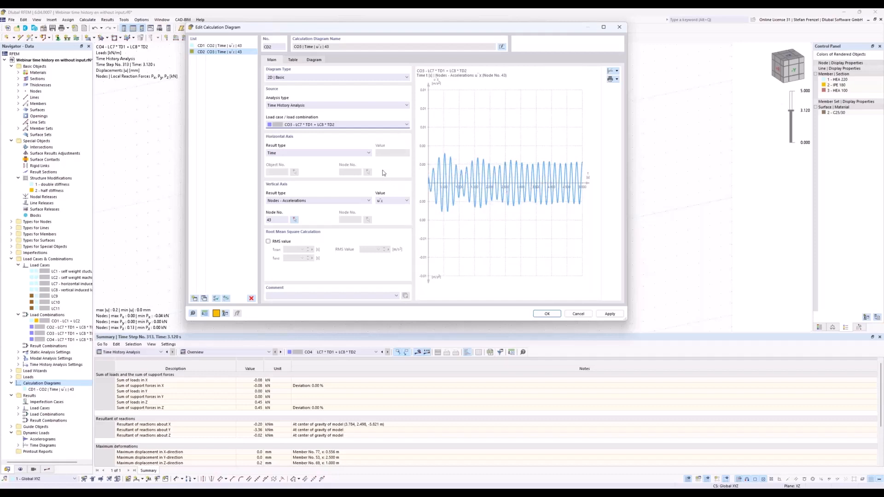
pyautogui.click(384, 124)
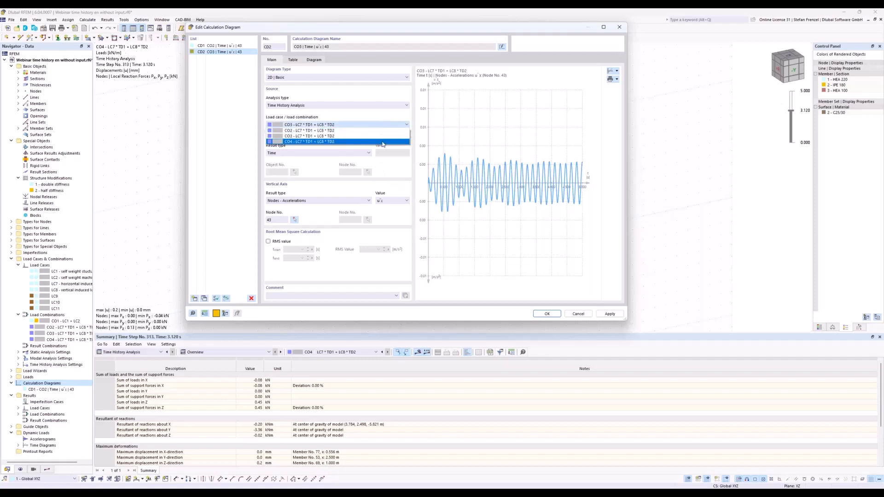
pyautogui.press('Escape')
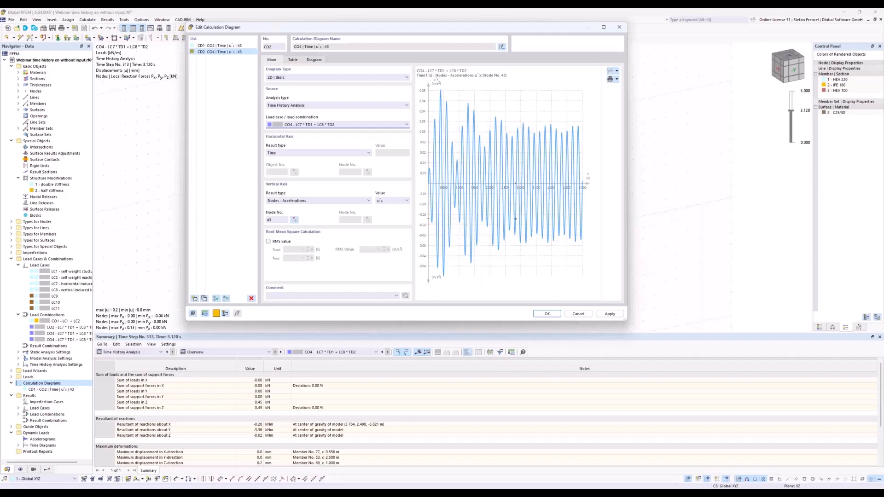
pyautogui.click(324, 126)
pyautogui.click(324, 125)
# Compare the node 43 acceleration curves of diagrams CD1 and CD2, and accept the calculation diagrams.
pyautogui.click(227, 46)
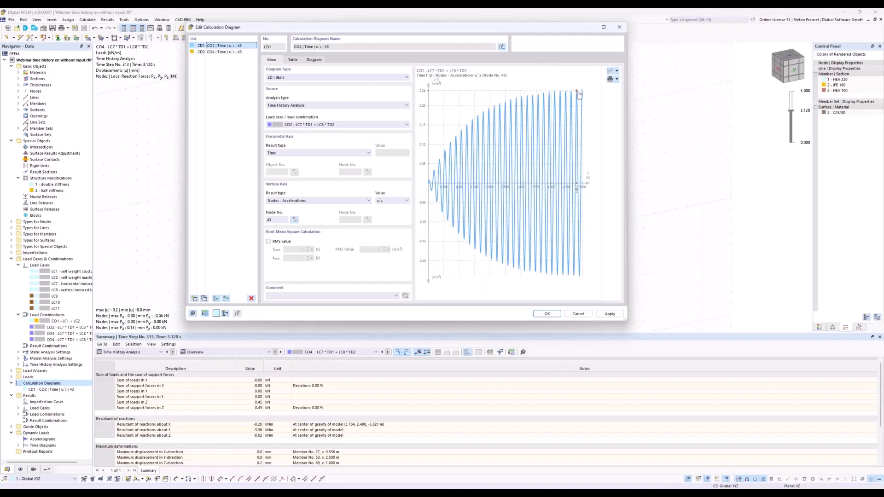
pyautogui.click(231, 53)
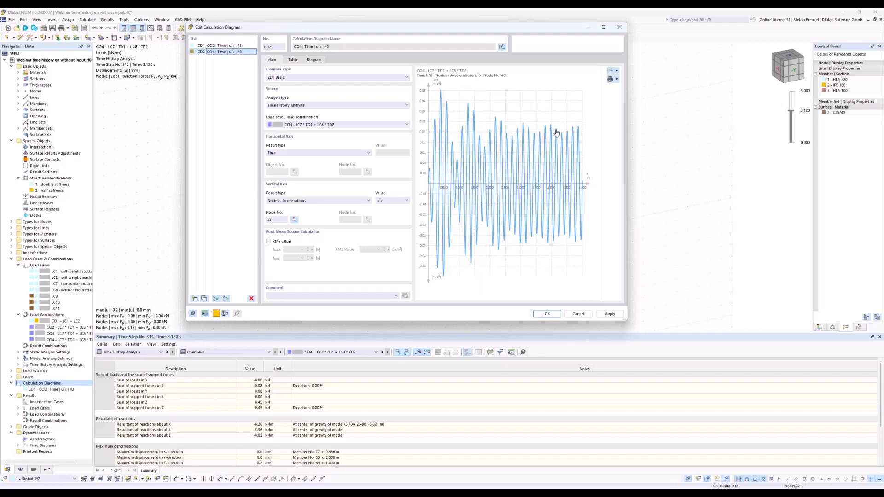
pyautogui.moveTo(505, 32); pyautogui.dragTo(530, 197)
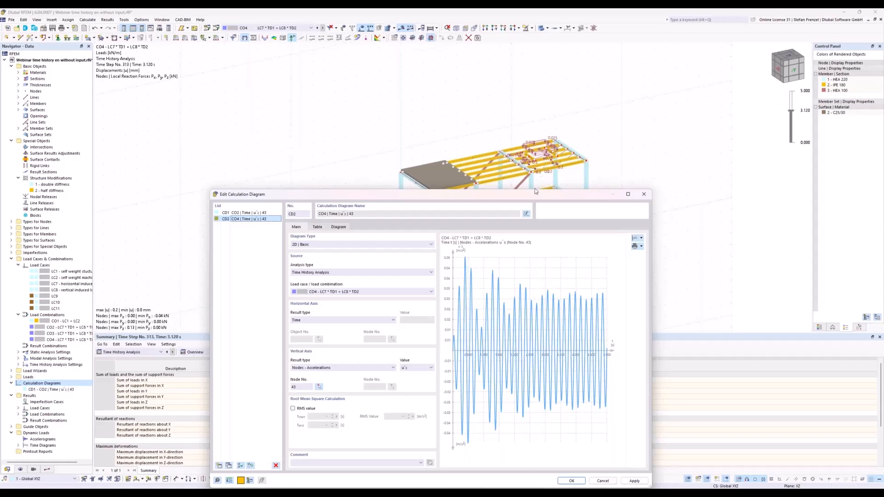
pyautogui.moveTo(536, 192); pyautogui.dragTo(432, 59)
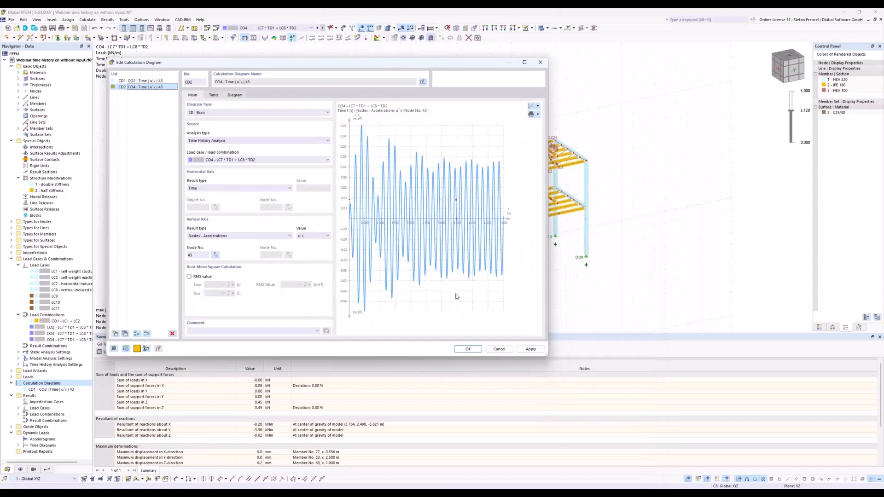
pyautogui.click(468, 350)
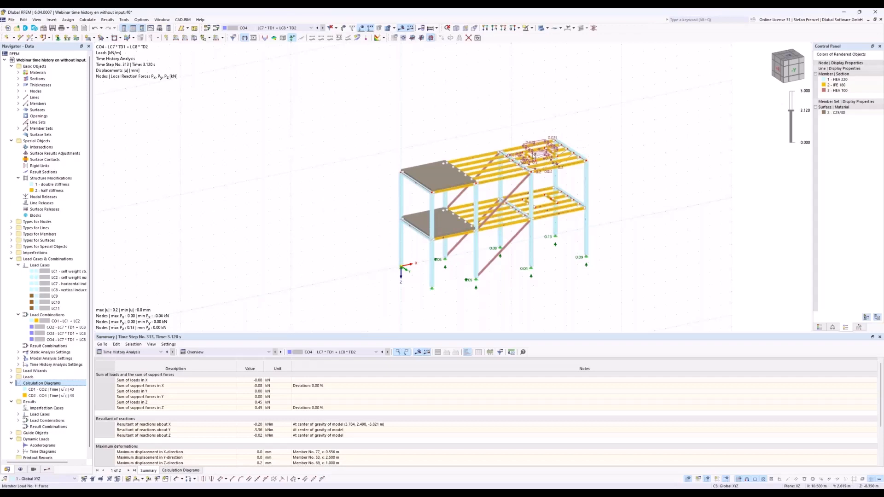
pyautogui.moveTo(533, 157)
pyautogui.keyDown('ctrl'); pyautogui.moveTo(541, 187); pyautogui.dragTo(574, 212, button='middle'); pyautogui.keyUp('ctrl')
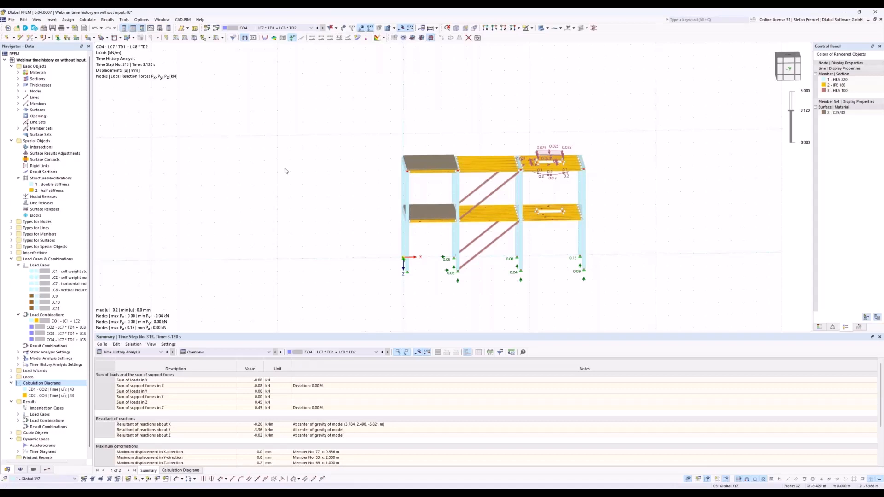
pyautogui.click(11, 20)
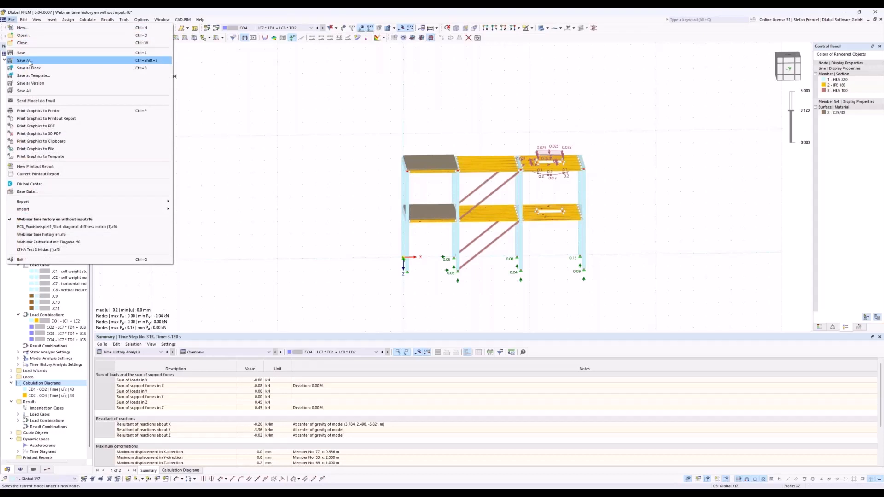
pyautogui.click(223, 99)
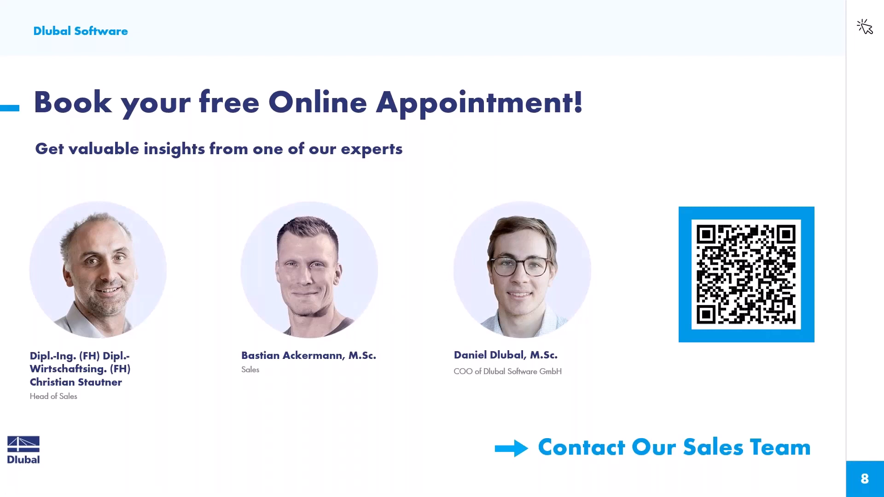
# Switch to the browser and open the Webinars page listed among the events on the Dlubal website.
pyautogui.hotkey('alt', 'Tab')
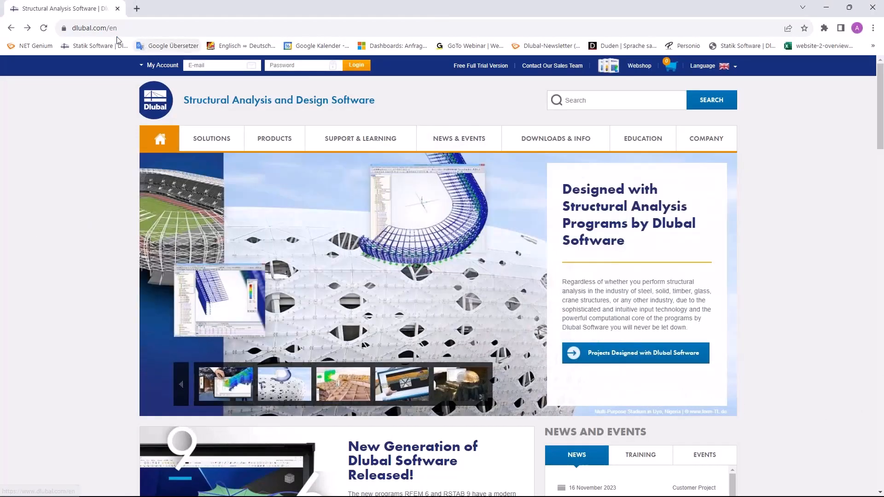
pyautogui.moveTo(460, 140)
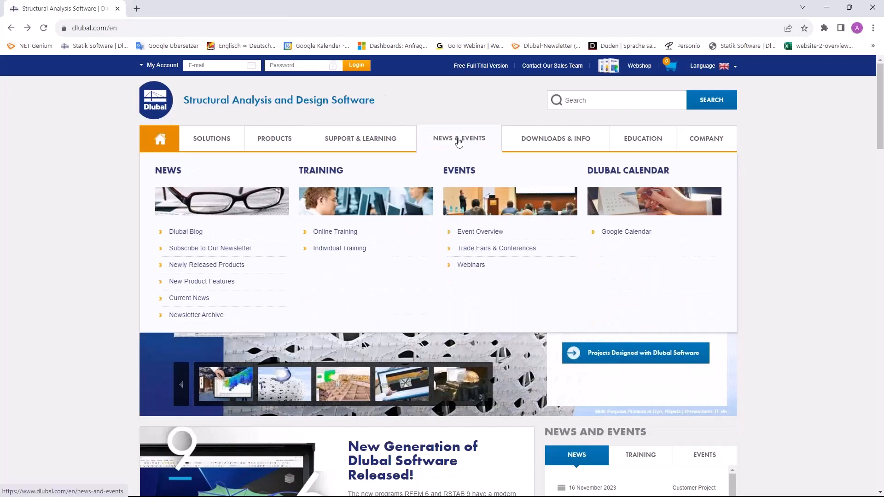
pyautogui.click(471, 265)
# Look through the list of upcoming webinars with their dates and topics.
pyautogui.scroll(-2, 367, 321)
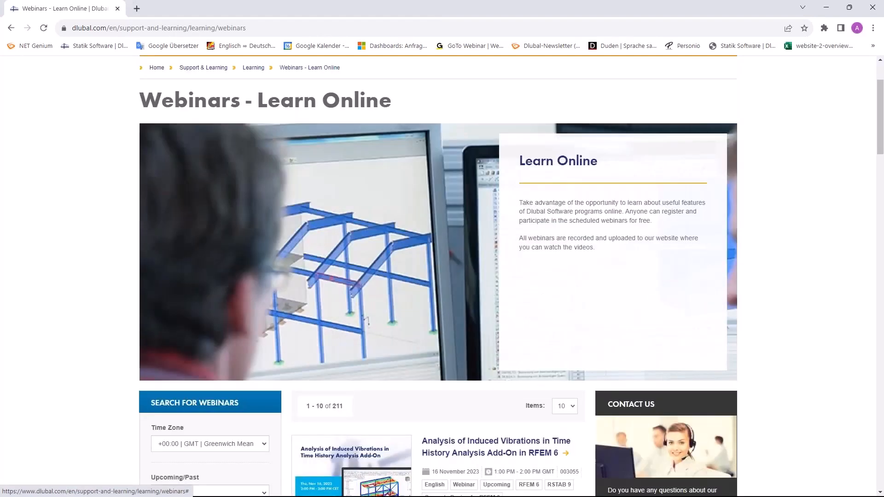
pyautogui.scroll(-5, 368, 319)
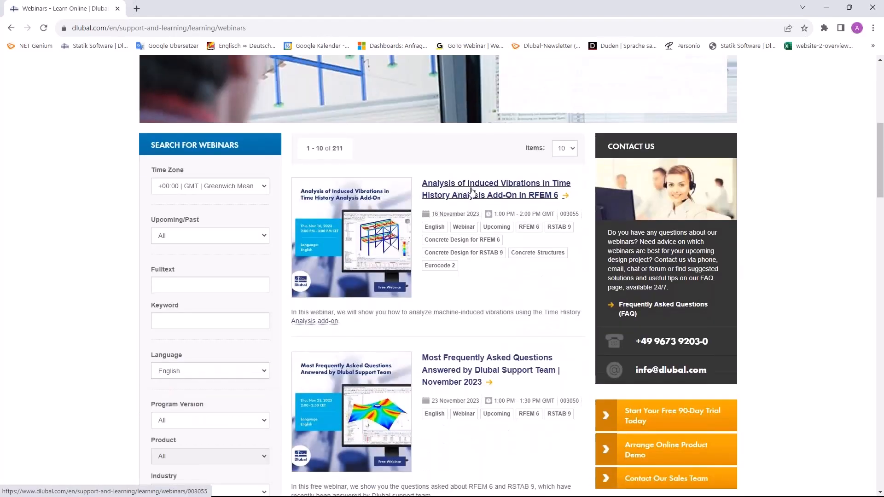
pyautogui.scroll(-3, 471, 191)
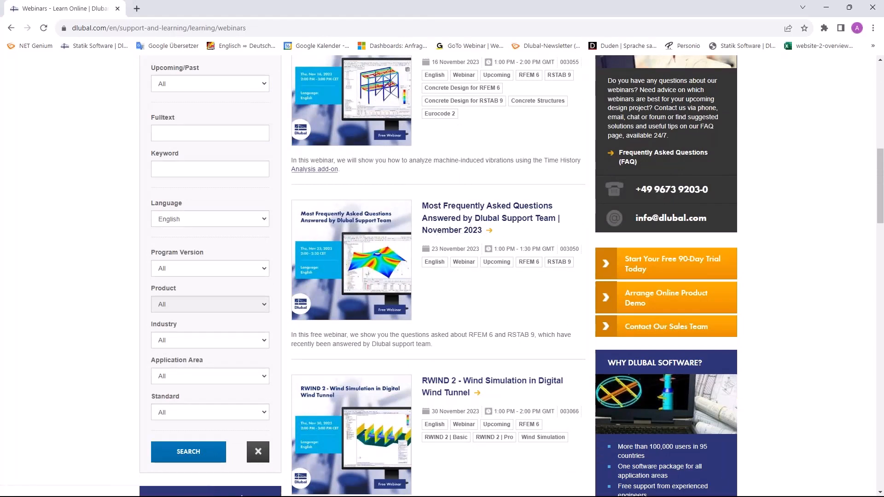
pyautogui.scroll(-3, 458, 251)
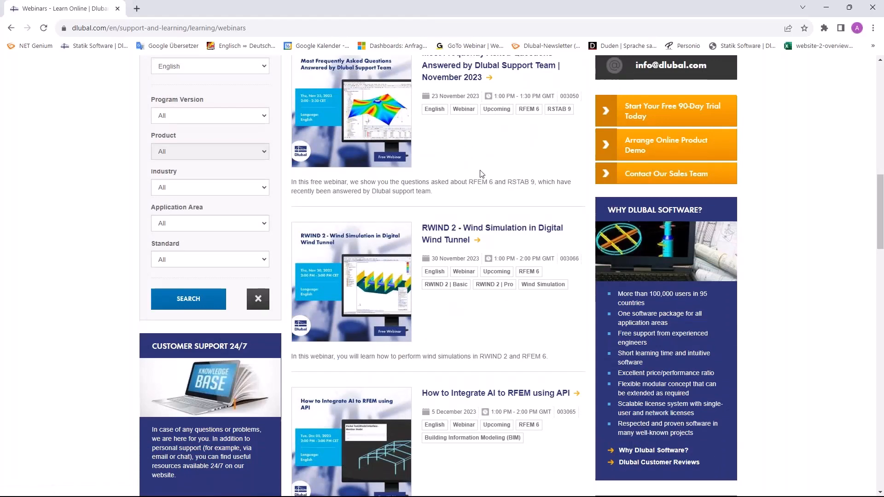
pyautogui.scroll(-3, 481, 174)
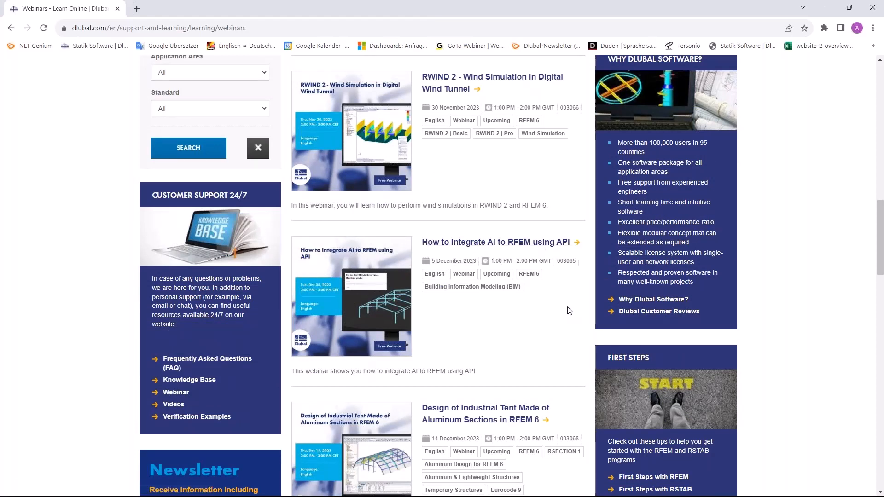
pyautogui.scroll(8, 569, 308)
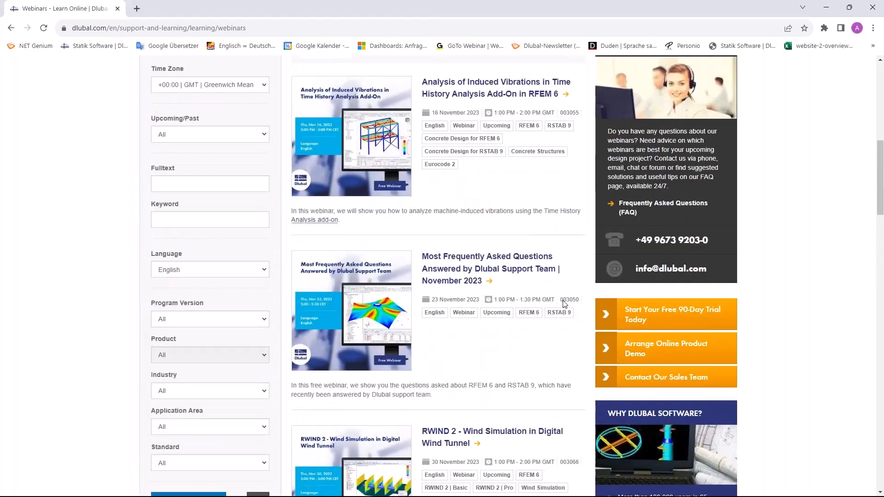
pyautogui.scroll(3, 552, 302)
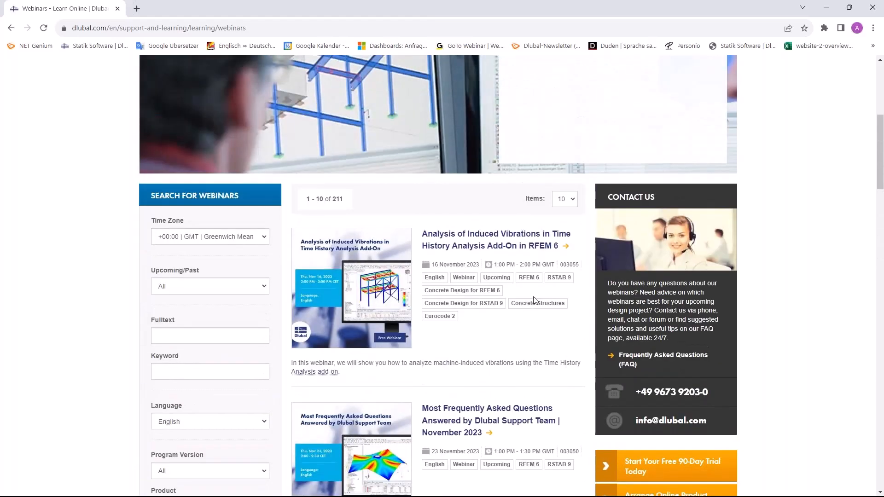
pyautogui.scroll(-1, 488, 330)
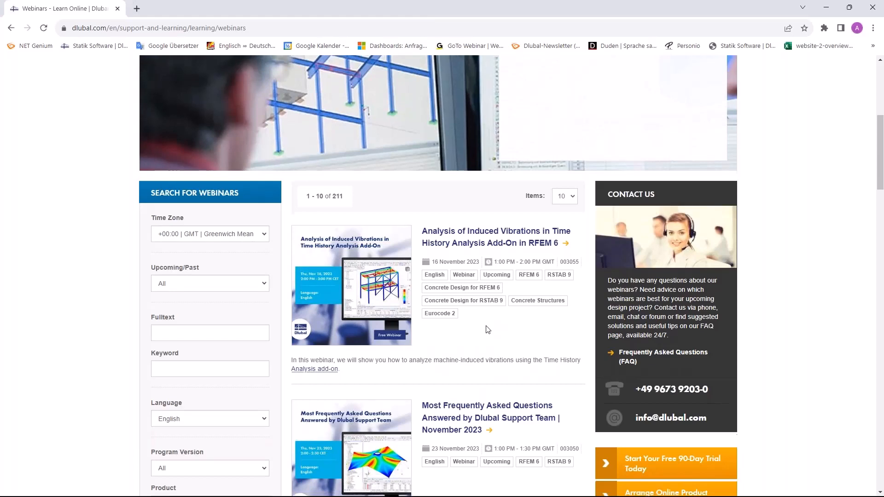
pyautogui.scroll(2, 481, 308)
# Open the page of the webinar Analysis of Induced Vibrations in Time History Analysis Add-On in RFEM 6 and examine its schedule, downloads and related content.
pyautogui.click(475, 289)
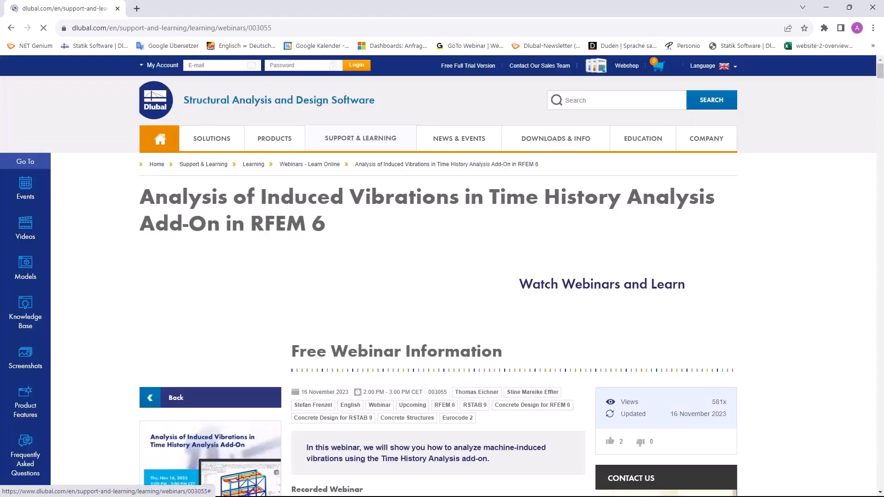
pyautogui.scroll(-3, 416, 231)
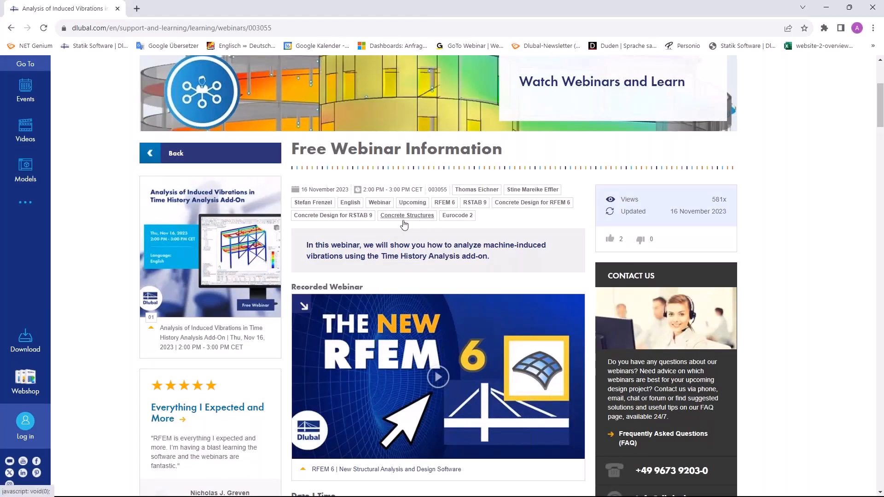
pyautogui.scroll(-3, 405, 225)
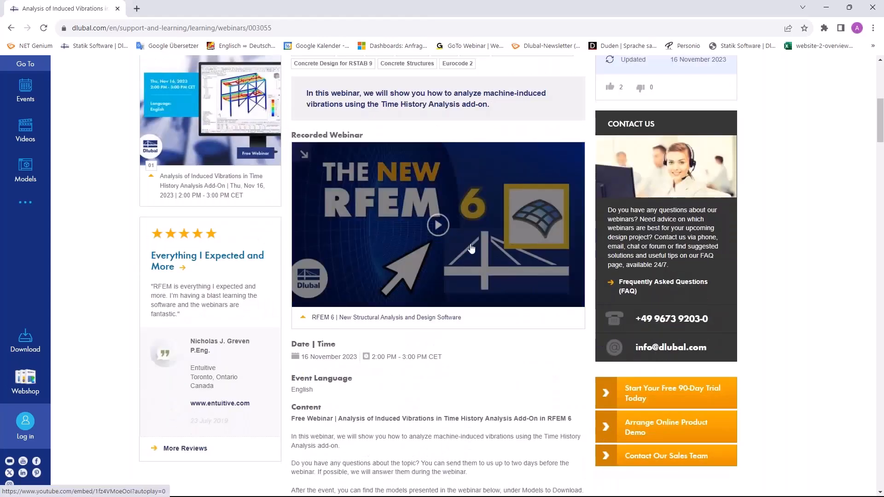
pyautogui.scroll(-7, 470, 248)
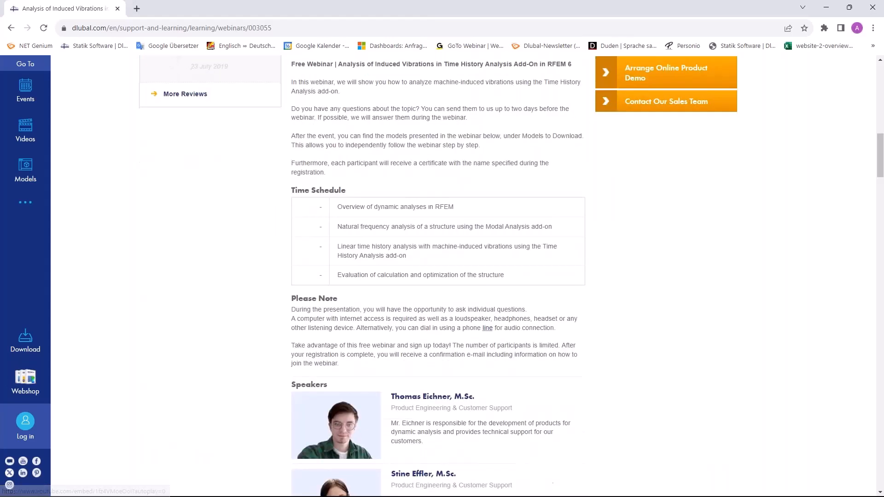
pyautogui.scroll(-7, 338, 342)
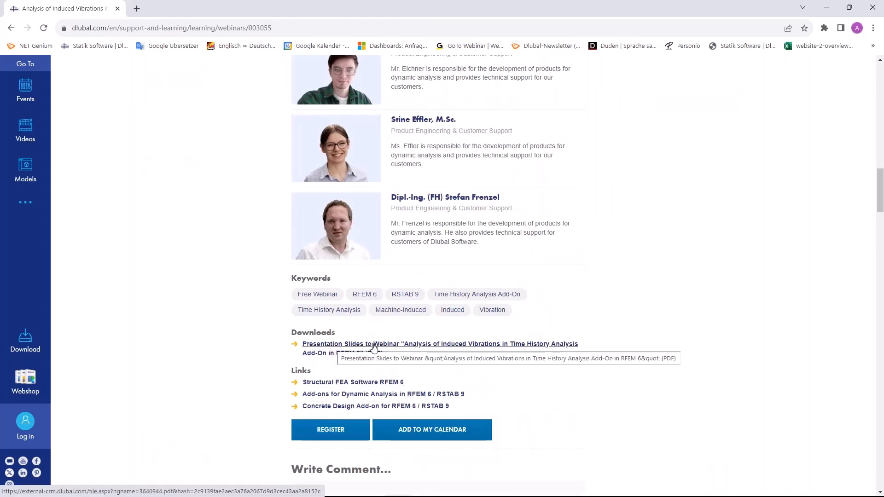
pyautogui.scroll(-6, 370, 350)
pyautogui.scroll(-18, 262, 299)
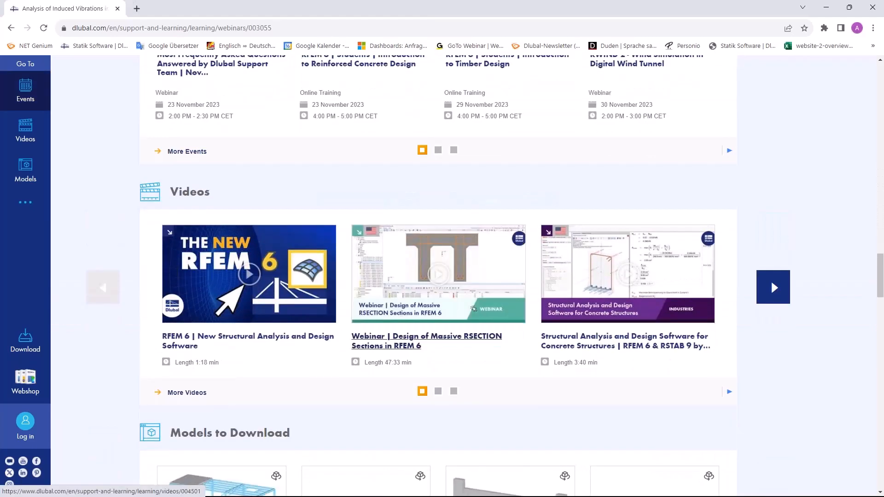
pyautogui.scroll(20, 203, 288)
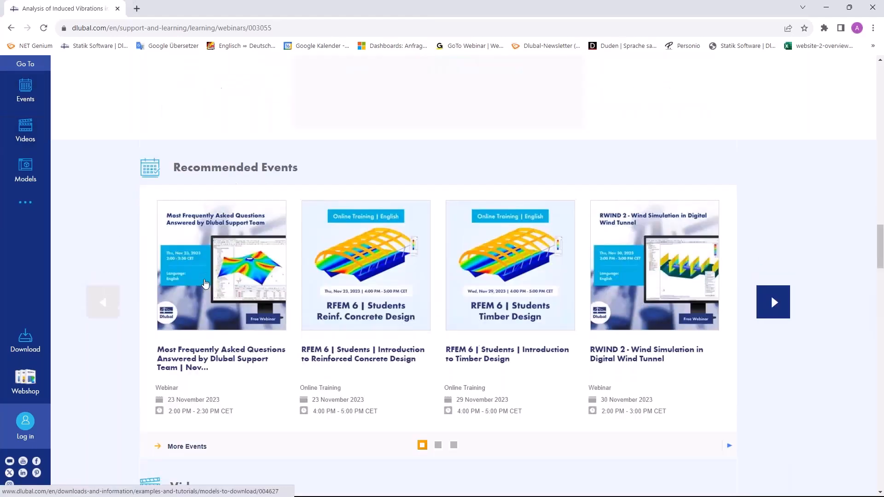